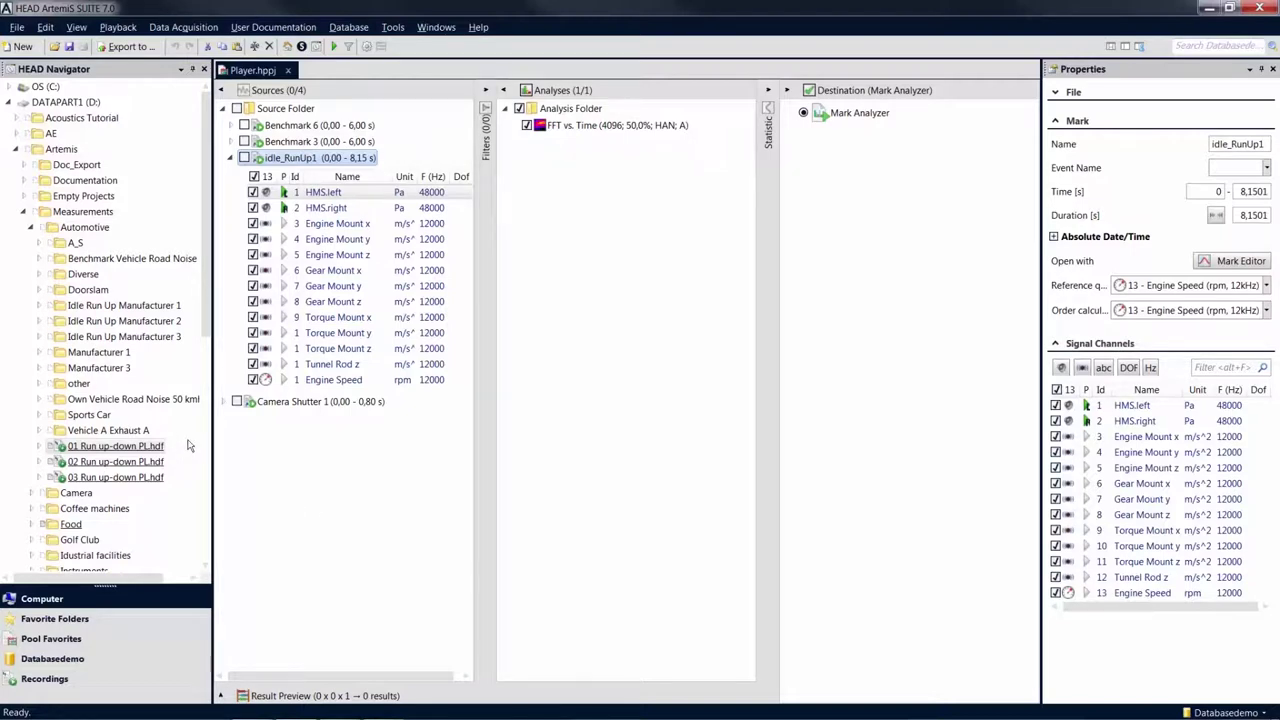
# Play the idle_RunUp1 recording from the source folder and pause it.
pyautogui.moveTo(189, 446); pyautogui.dragTo(333, 158)
pyautogui.click(334, 46)
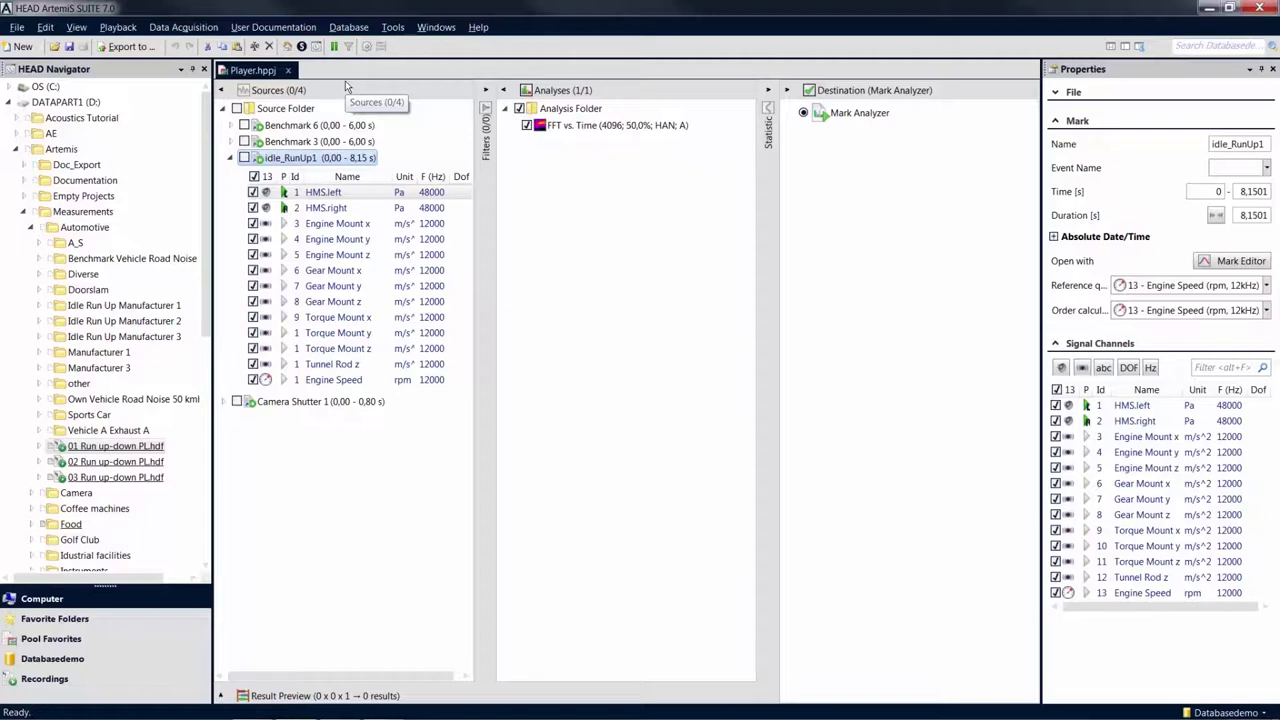
pyautogui.click(337, 50)
# Show the Player window and resume playback of idle_RunUp1 from it.
pyautogui.click(118, 27)
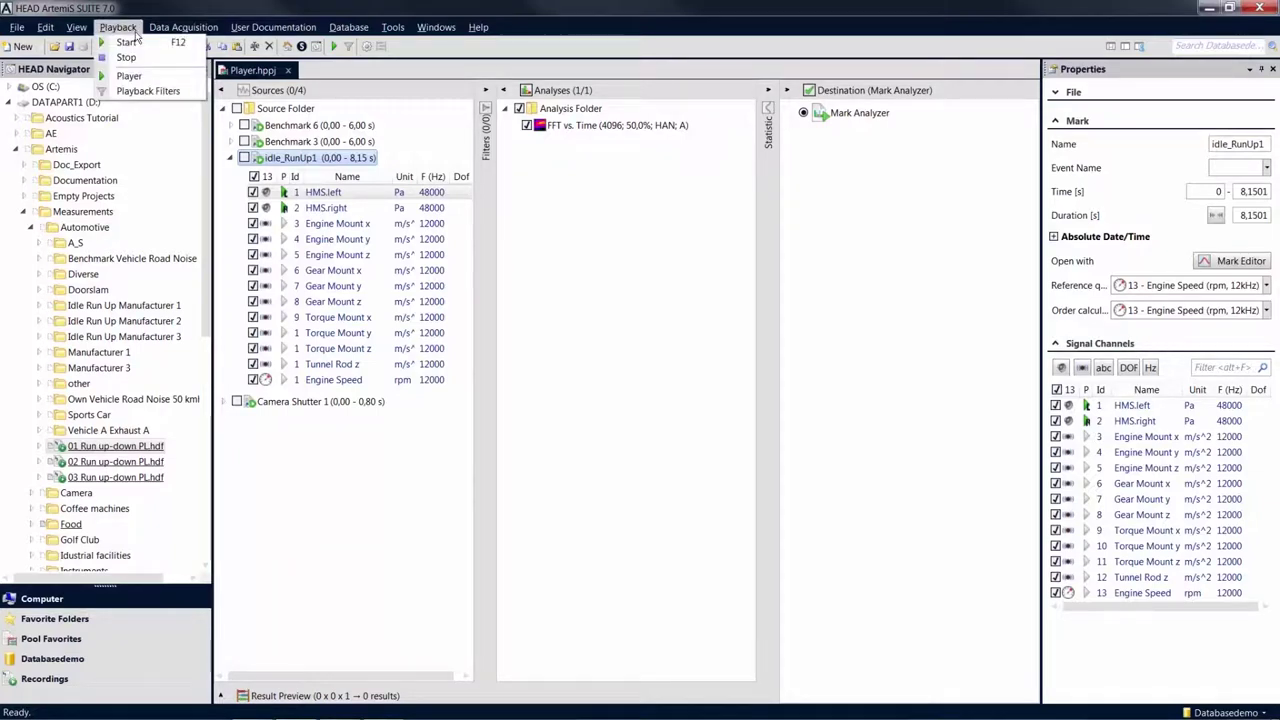
pyautogui.click(164, 76)
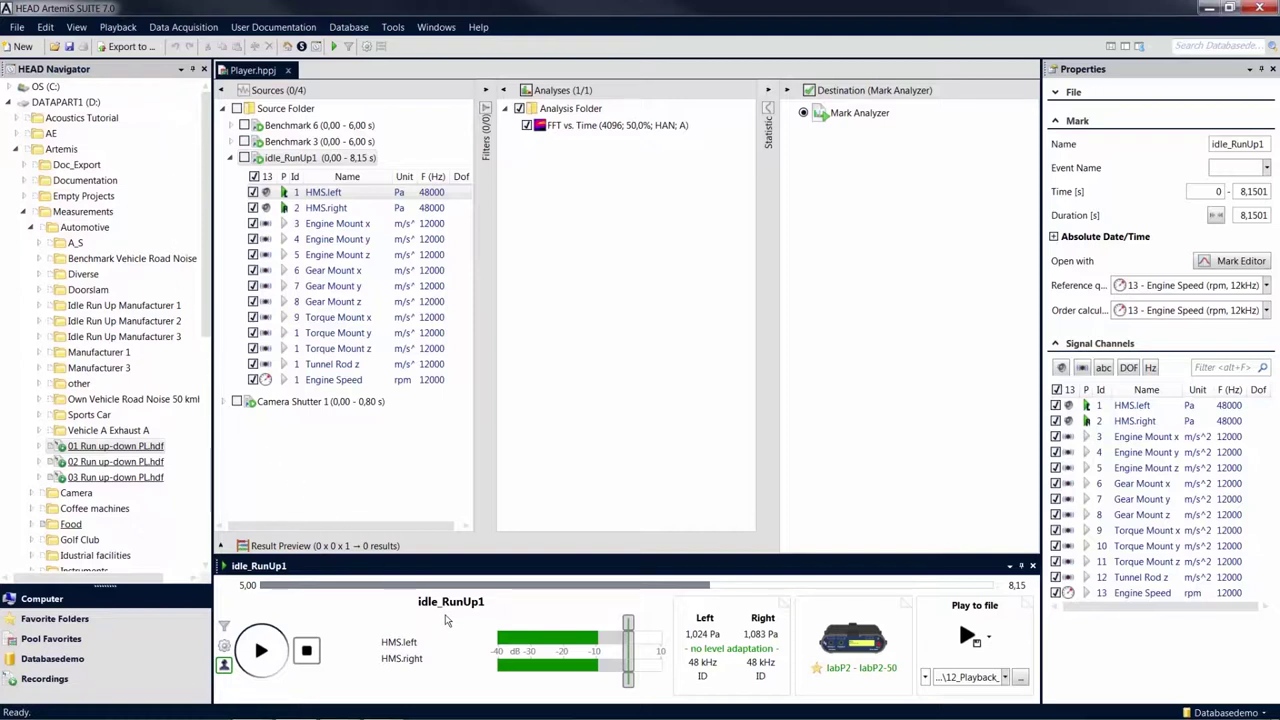
pyautogui.click(263, 651)
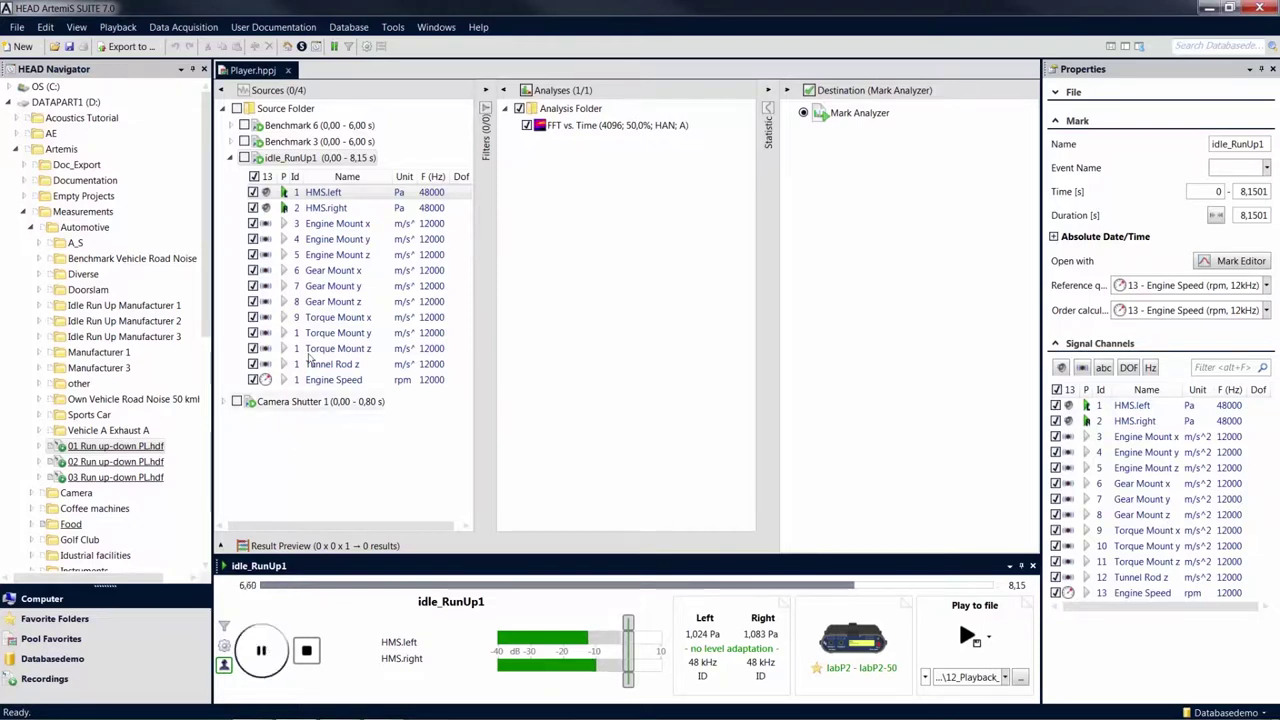
# Switch the running playback to Benchmark 6, to 01 Run up-down PL.hdf and back to Benchmark 6, and pause it.
pyautogui.click(320, 126)
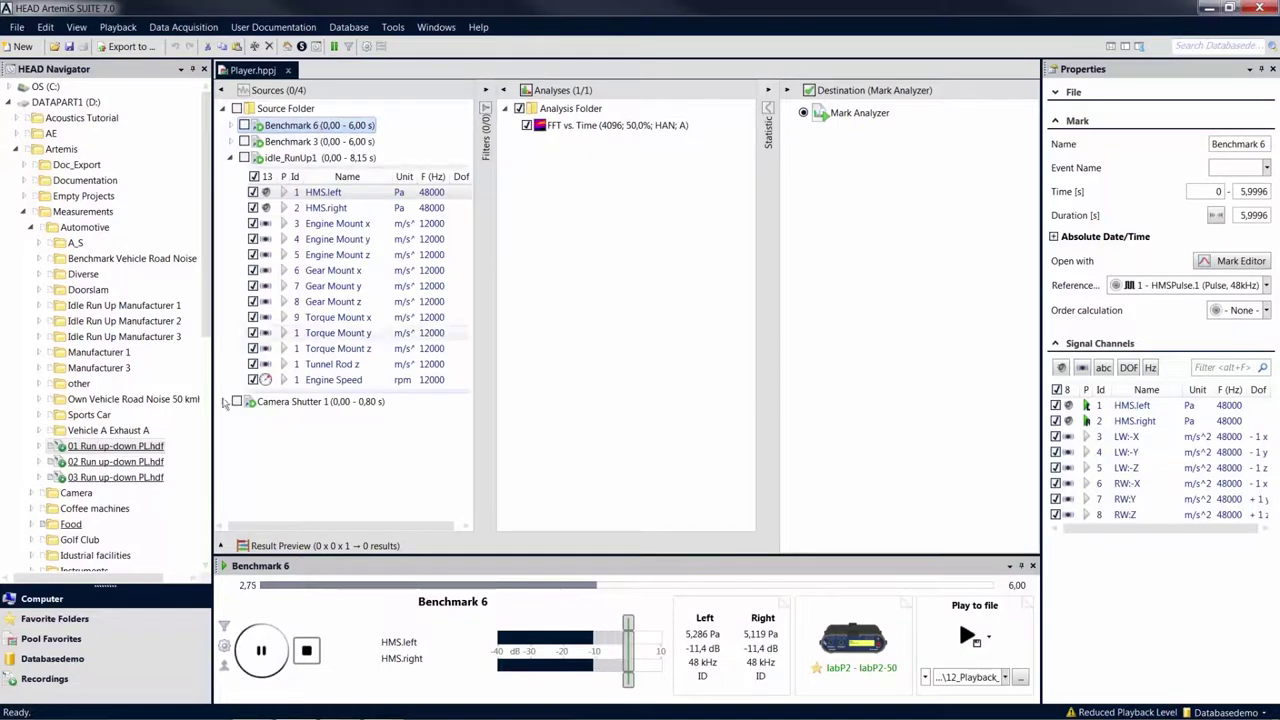
pyautogui.click(150, 447)
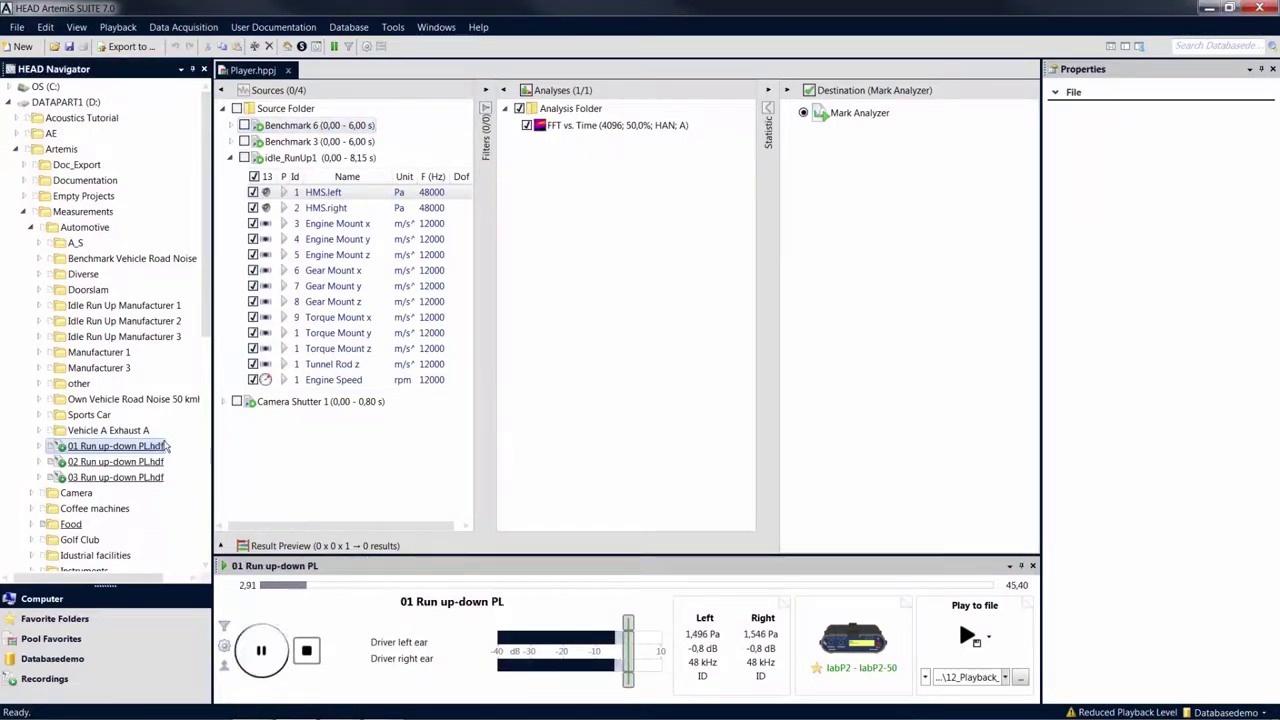
pyautogui.click(310, 127)
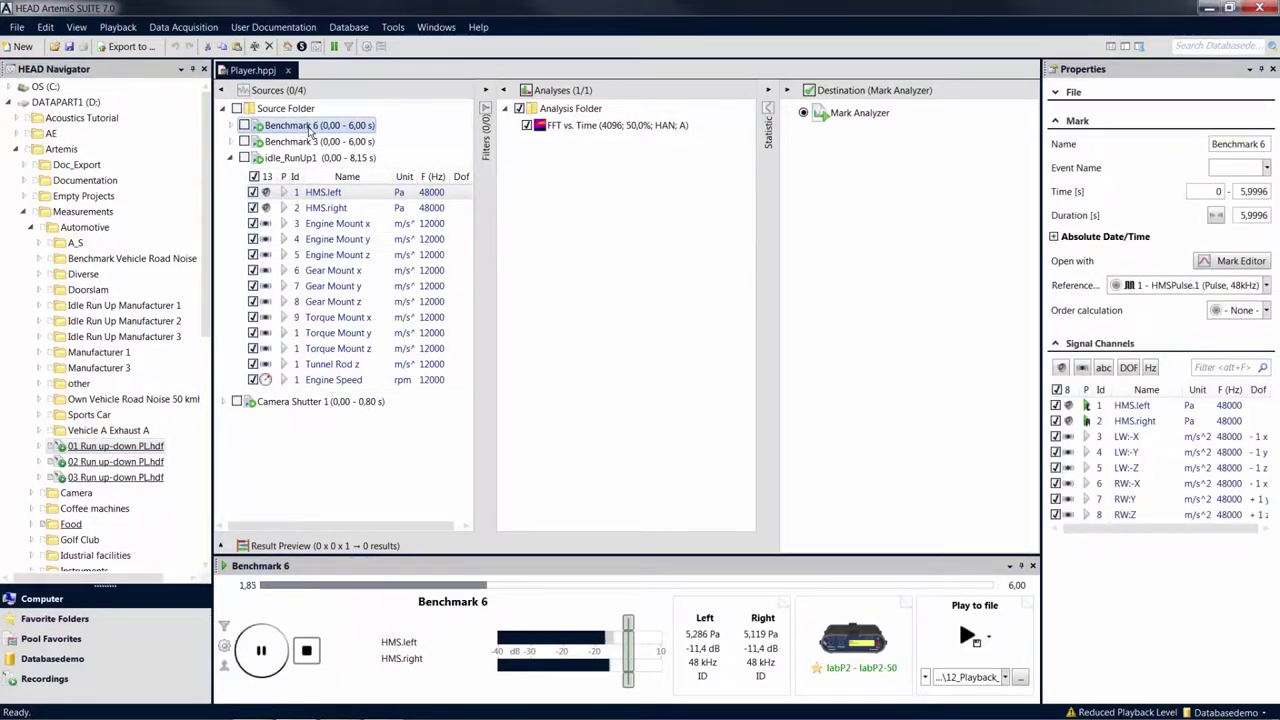
pyautogui.click(334, 50)
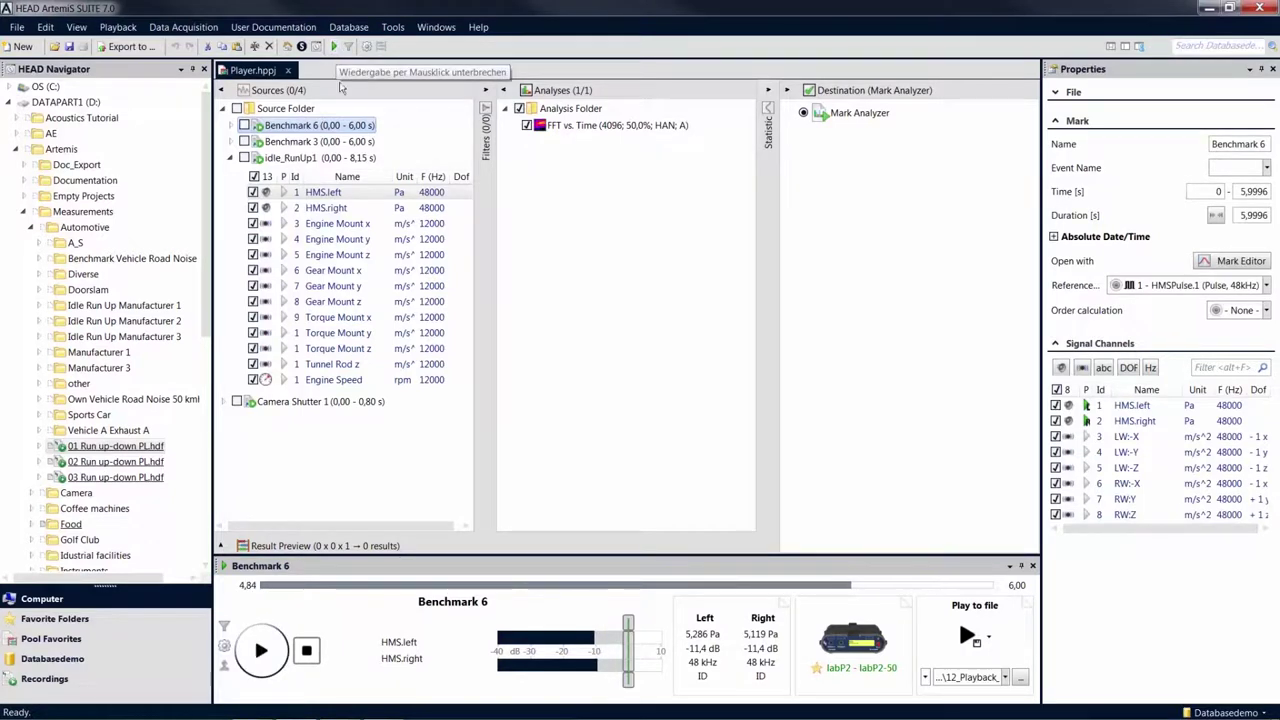
# Assign Gear Mount z of idle_RunUp1 to both the left and right playback outputs, and play it briefly.
pyautogui.click(327, 160)
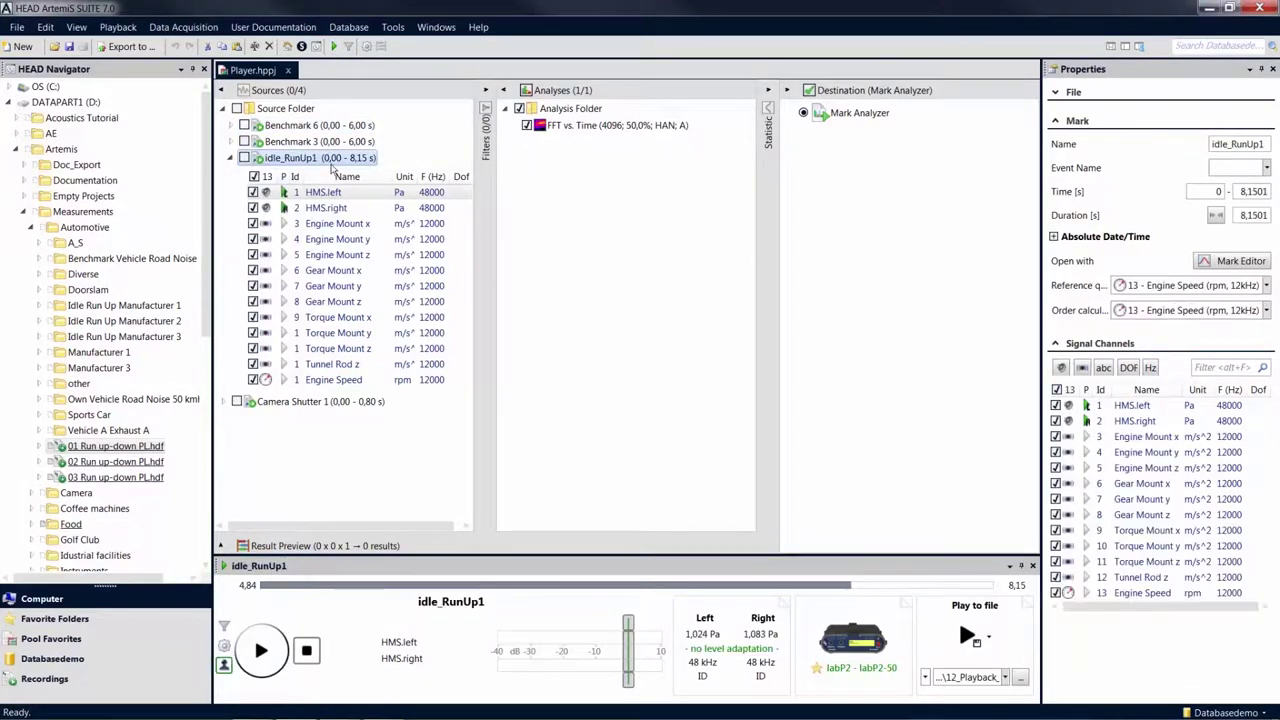
pyautogui.click(396, 662)
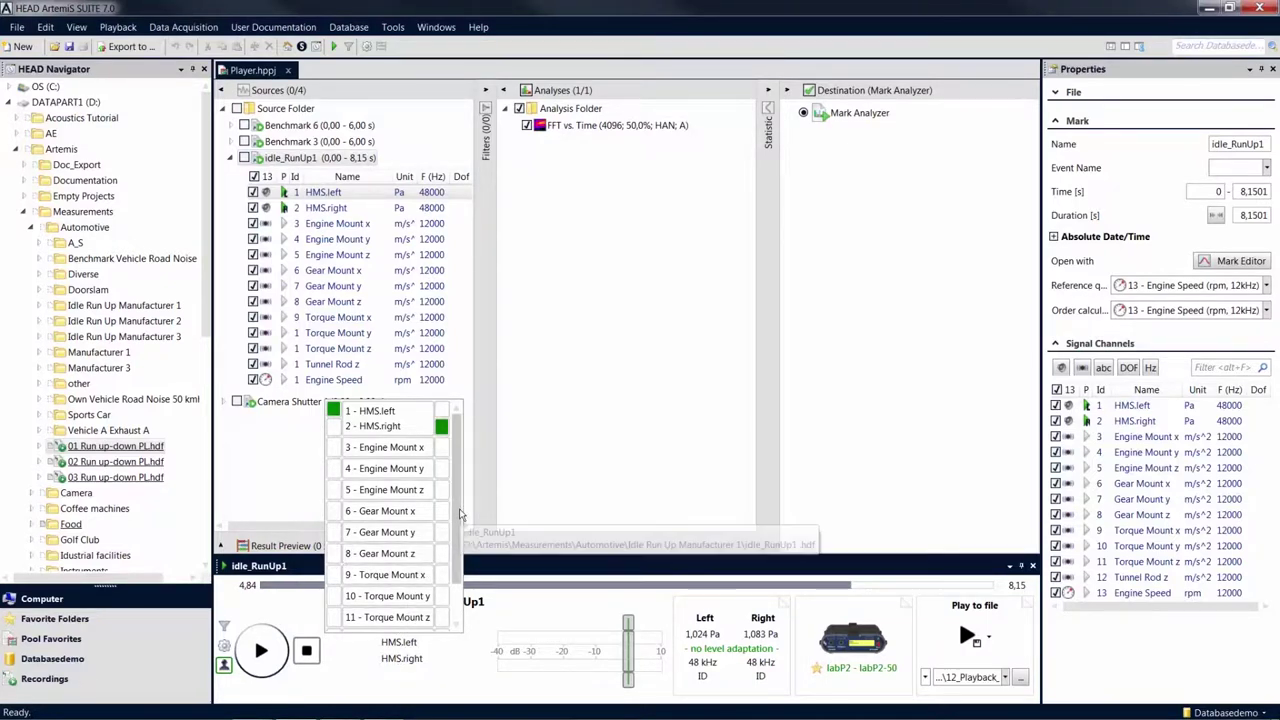
pyautogui.scroll(-1, 458, 528)
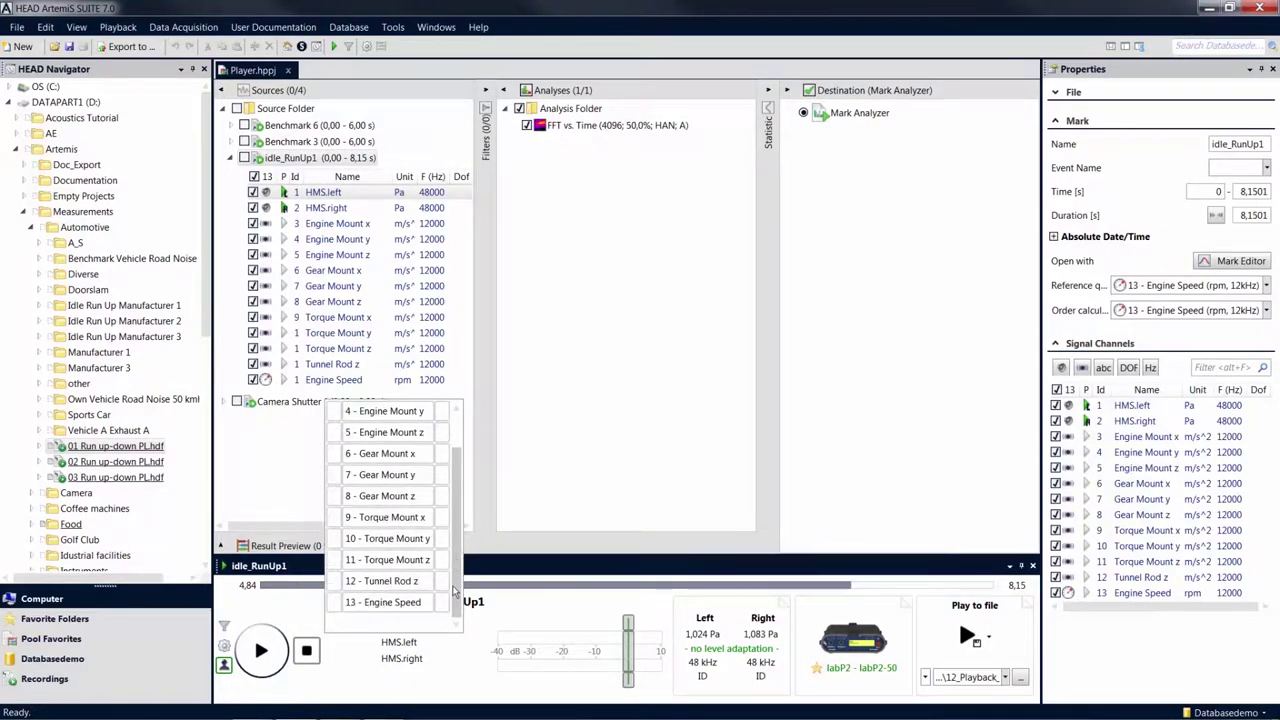
pyautogui.scroll(1, 452, 485)
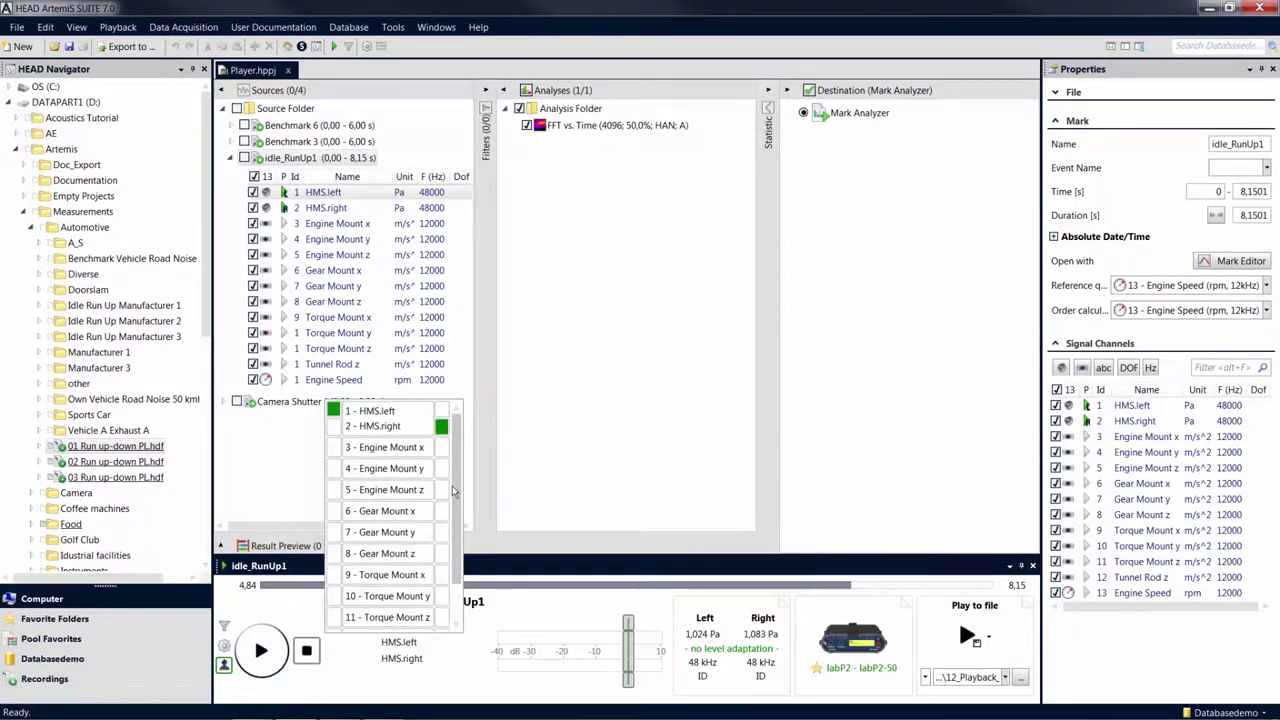
pyautogui.click(335, 556)
pyautogui.click(335, 556)
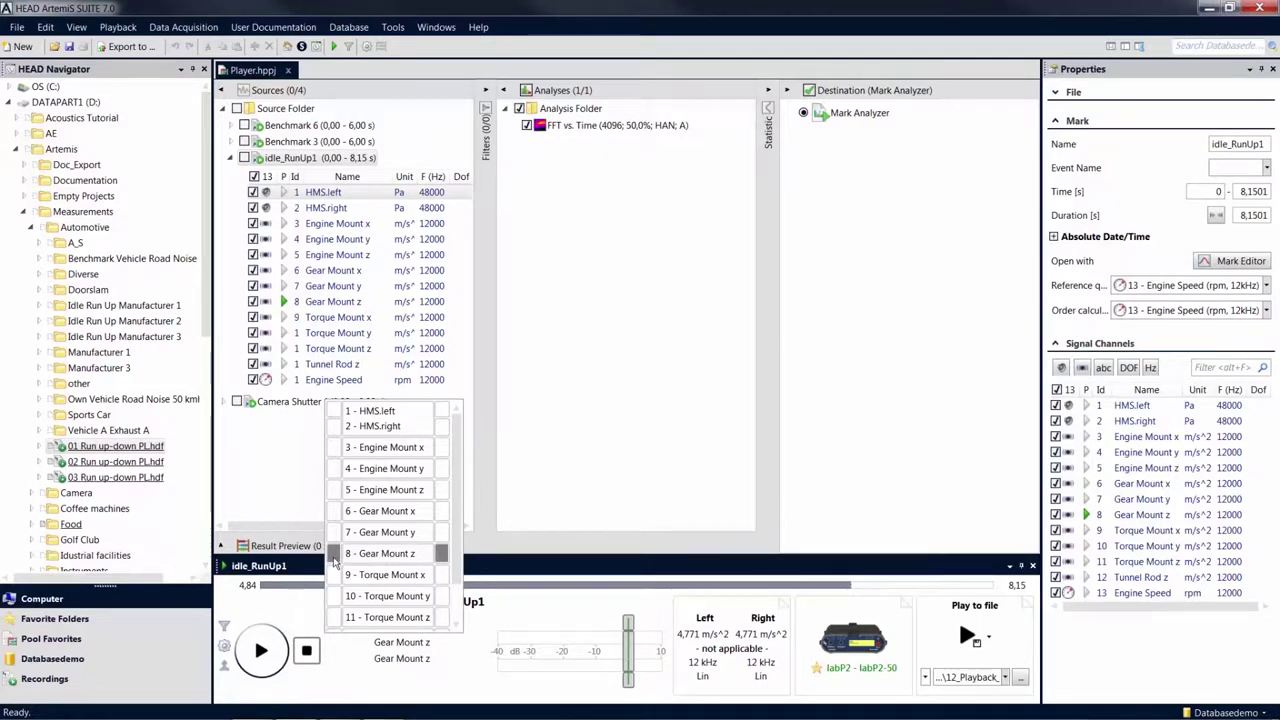
pyautogui.click(260, 656)
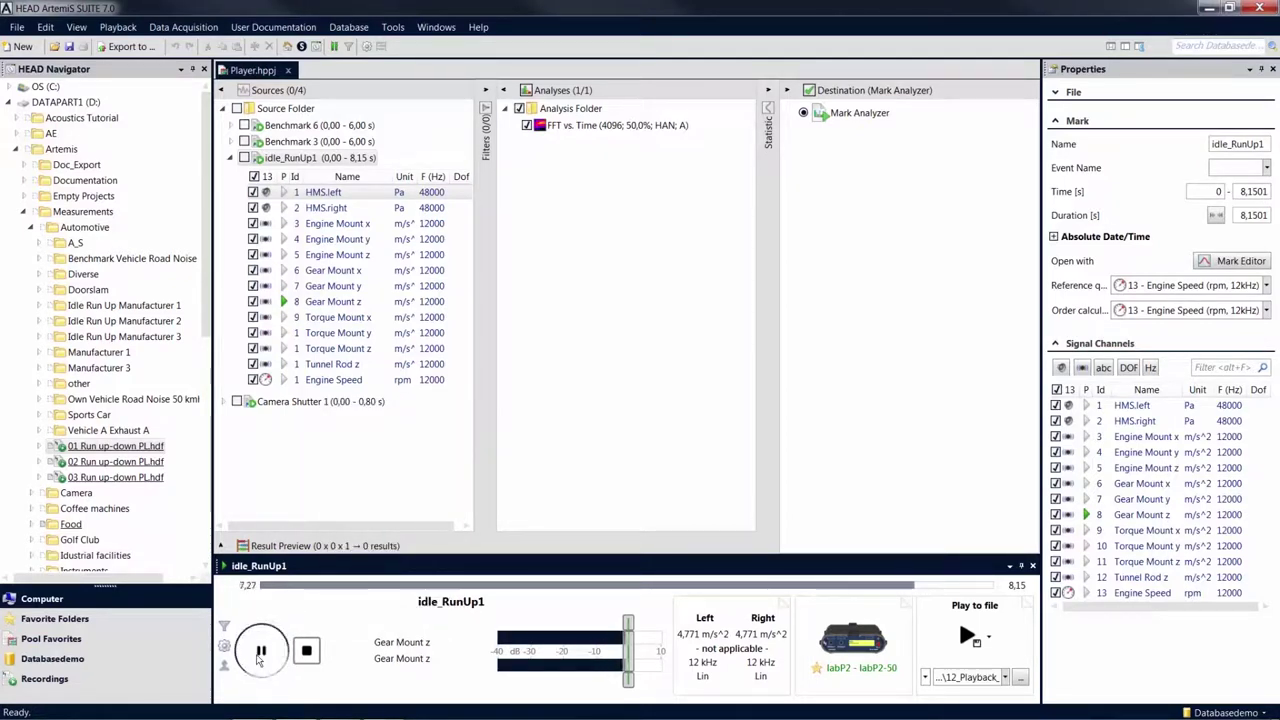
pyautogui.click(260, 652)
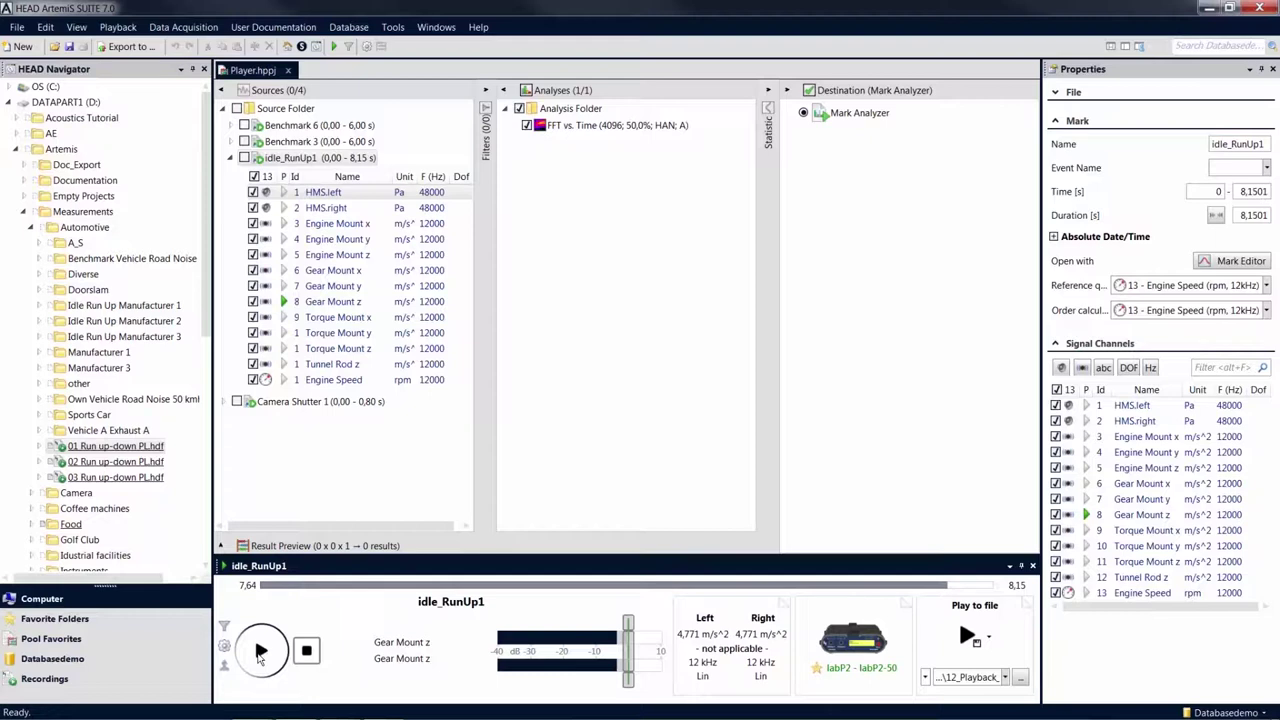
# Play the Torque Mount x and Torque Mount z channels of idle_RunUp1 straight from the source channel list, and pause playback.
pyautogui.click(285, 317)
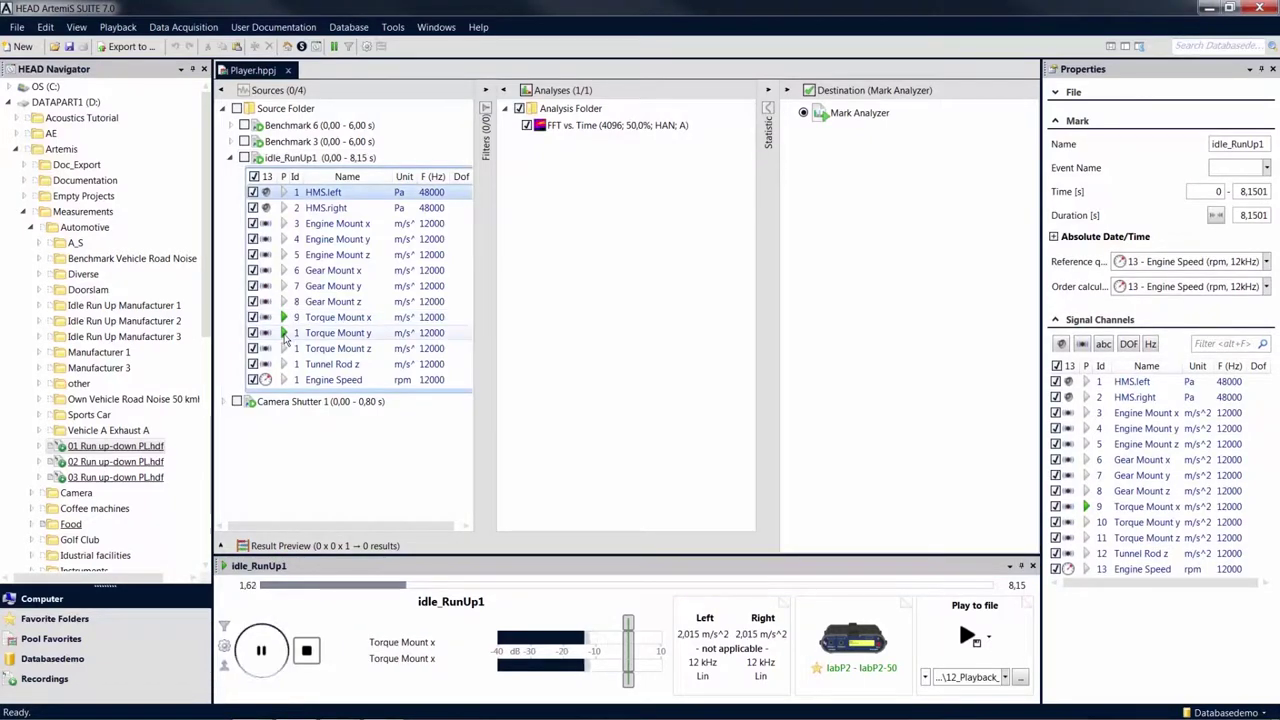
pyautogui.click(285, 348)
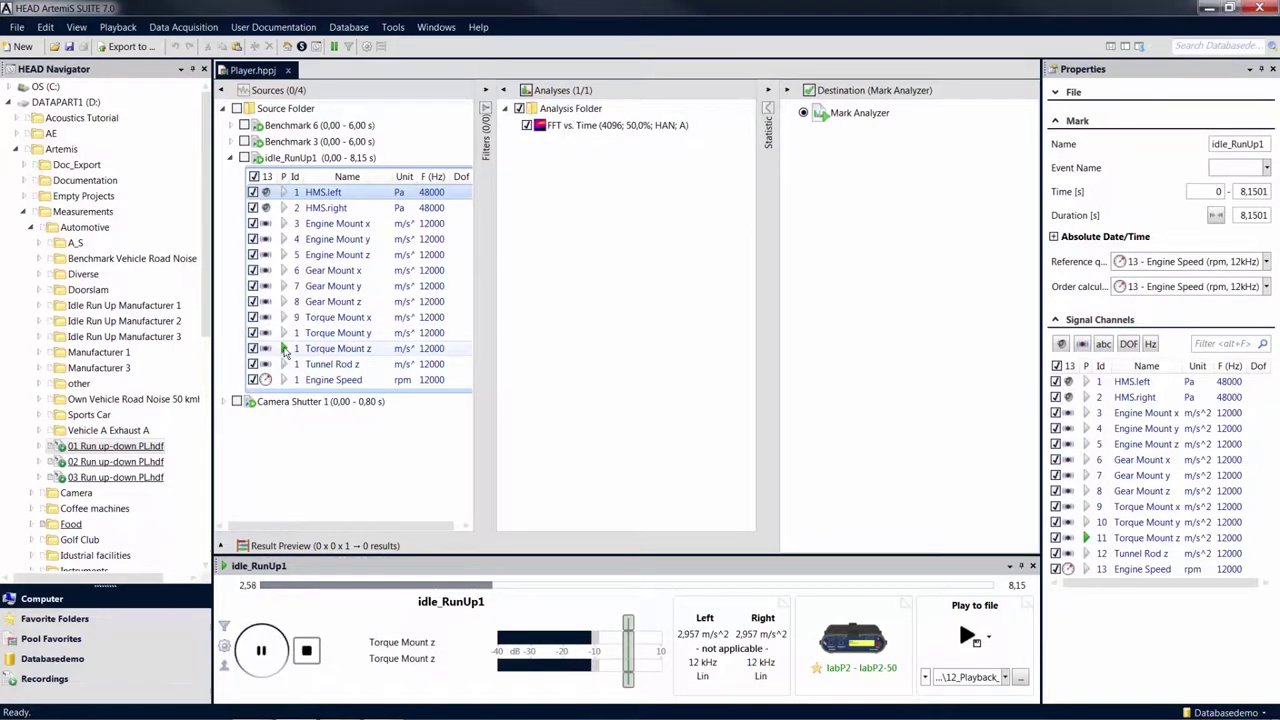
pyautogui.click(261, 651)
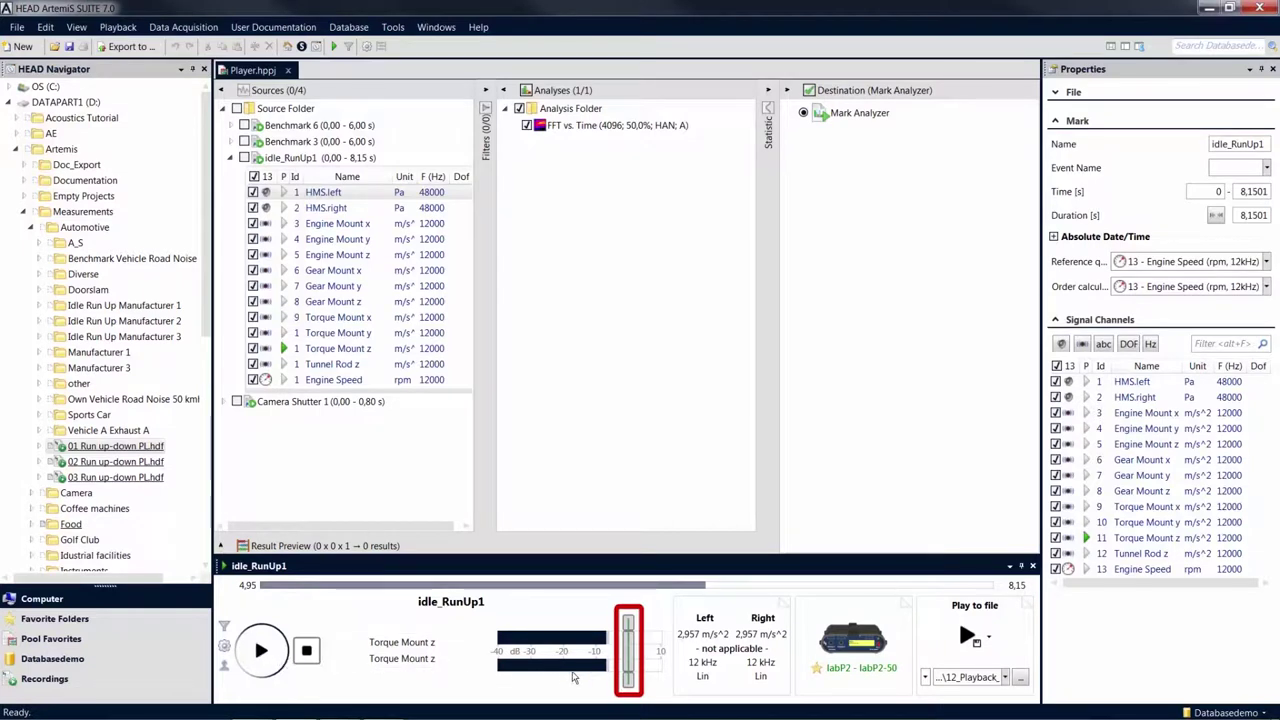
# Lower the left and right playback levels to -8.8 dB, and reset both to 0 dB.
pyautogui.moveTo(629, 656)
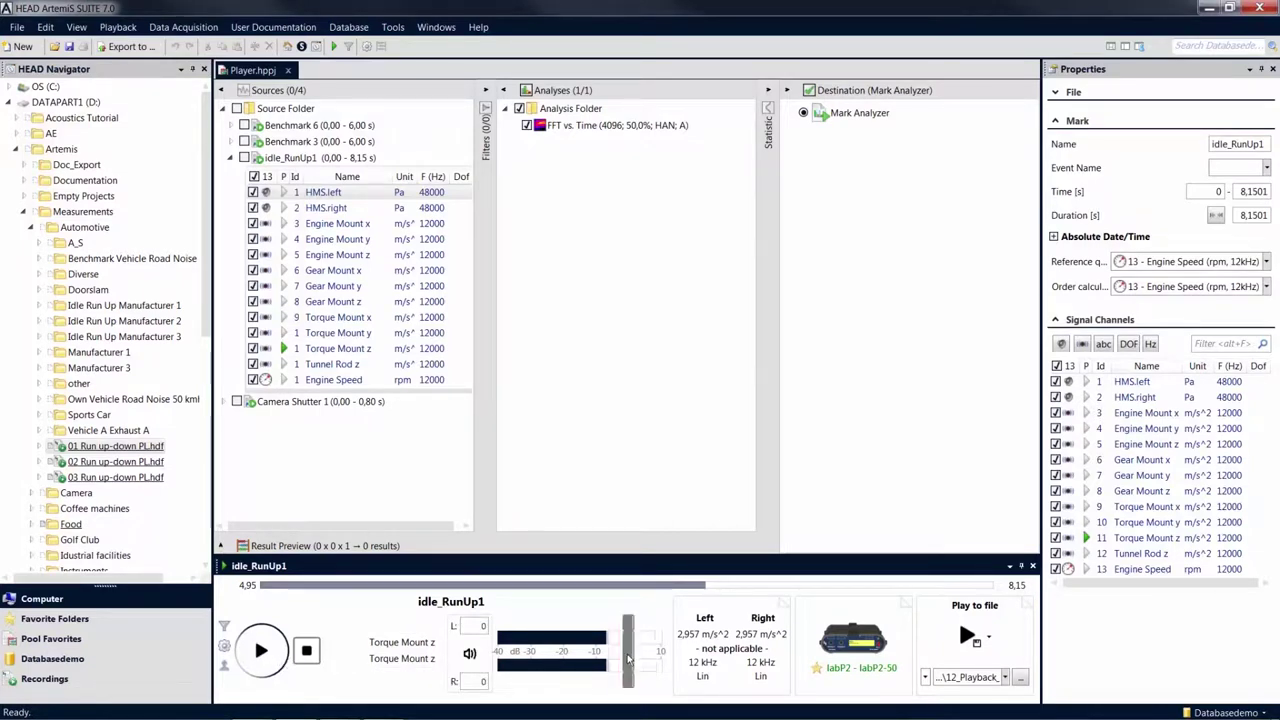
pyautogui.moveTo(631, 657); pyautogui.dragTo(602, 625)
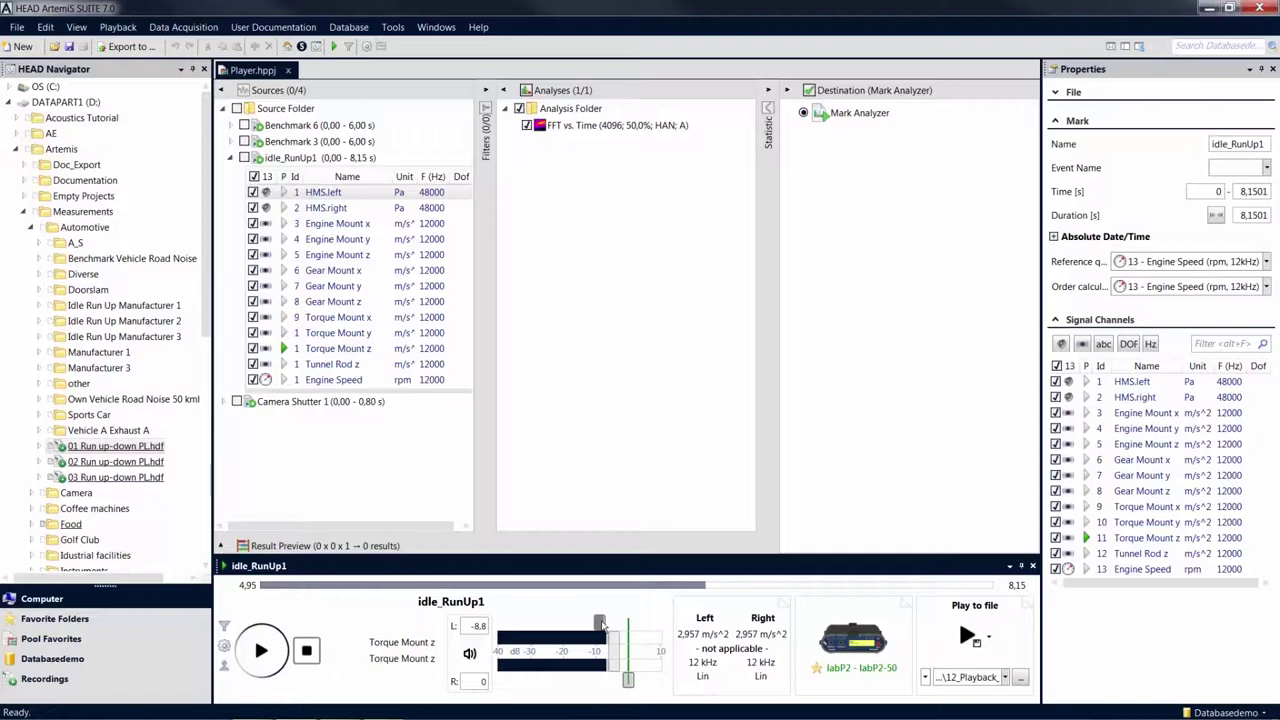
pyautogui.click(602, 625)
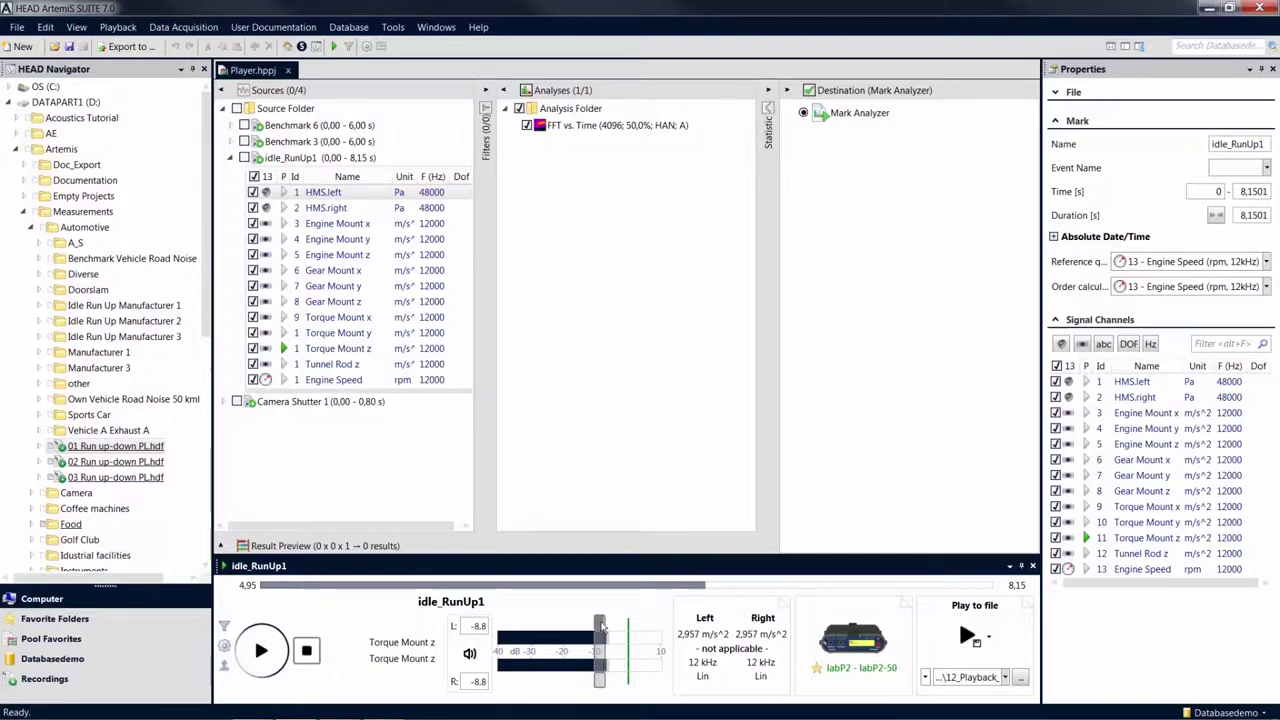
pyautogui.doubleClick(601, 651)
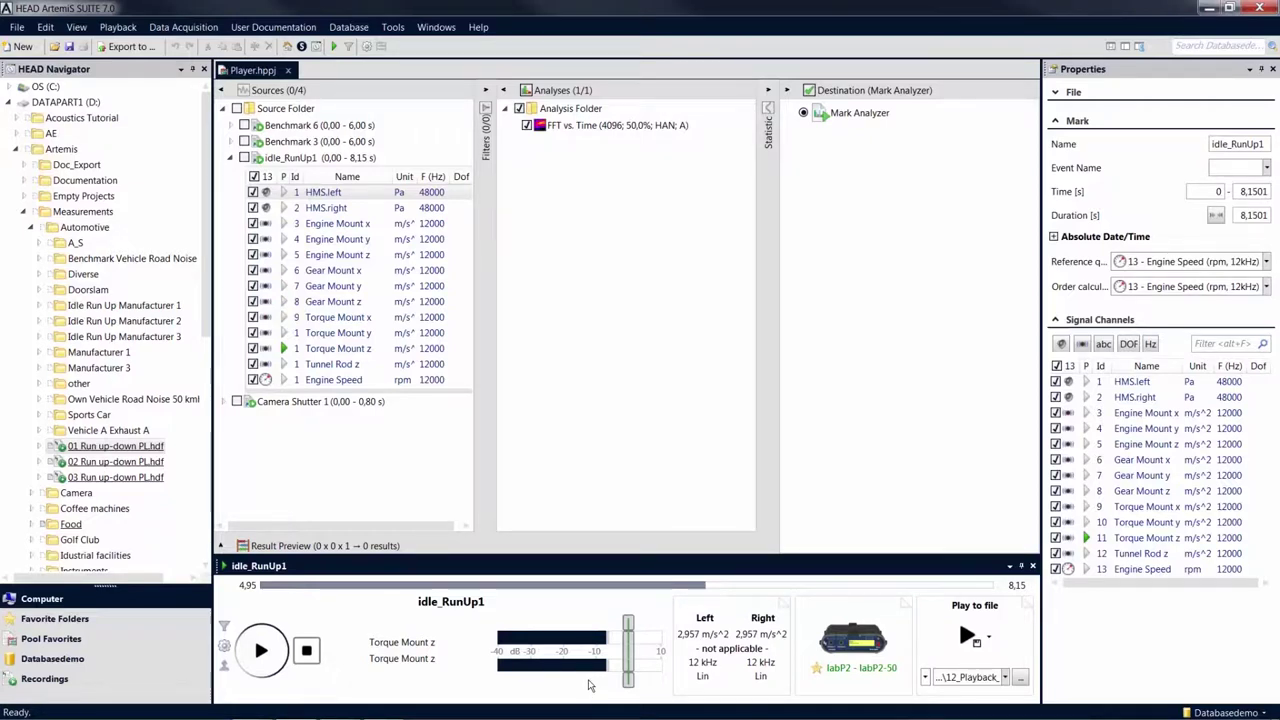
# Set the left playback level to -3 dB, and mute and unmute the output.
pyautogui.moveTo(590, 672)
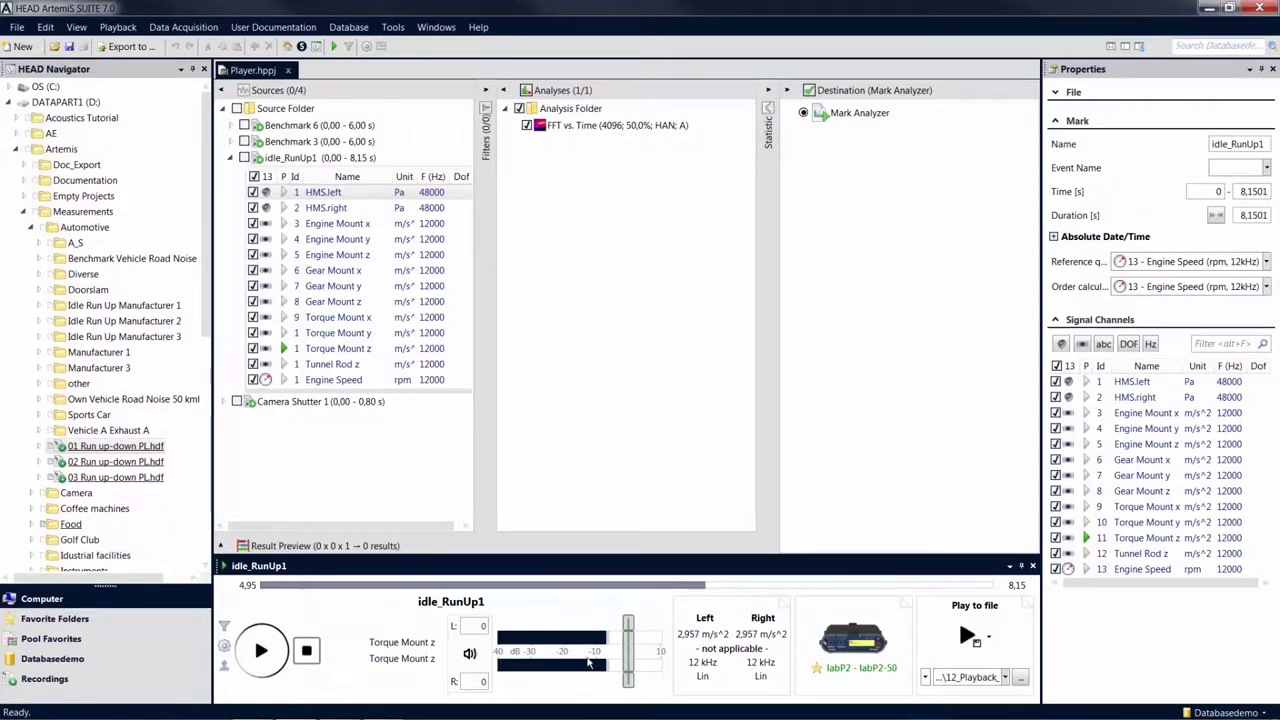
pyautogui.click(472, 627)
pyautogui.press('Return')
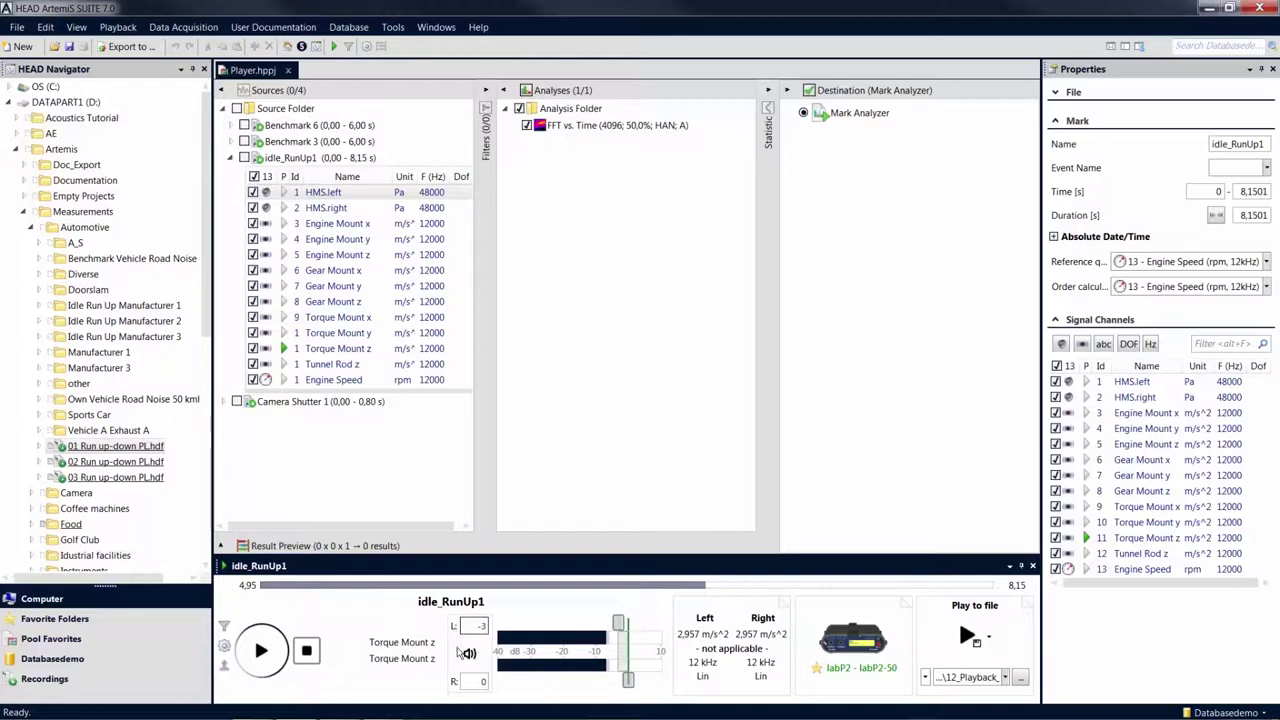
pyautogui.click(470, 654)
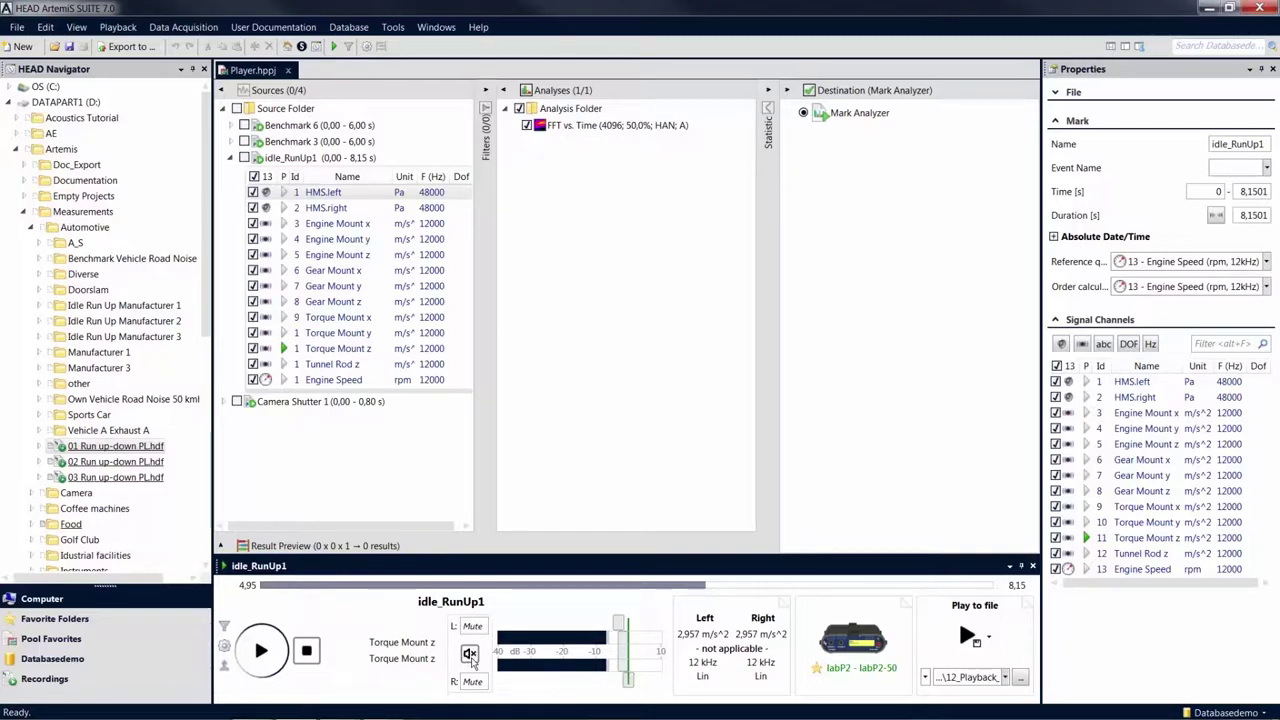
pyautogui.click(470, 654)
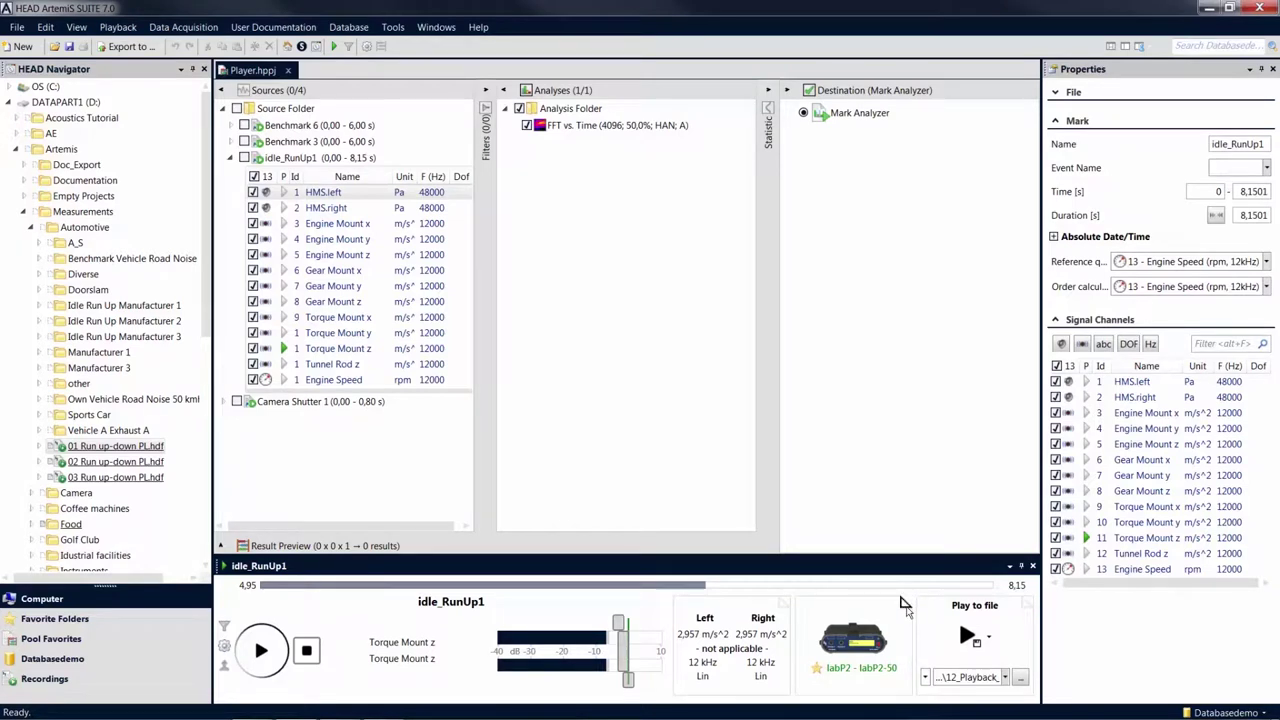
# Replace the Player's frontend display with the Playback Speed control, and play Camera Shutter 1.
pyautogui.click(907, 609)
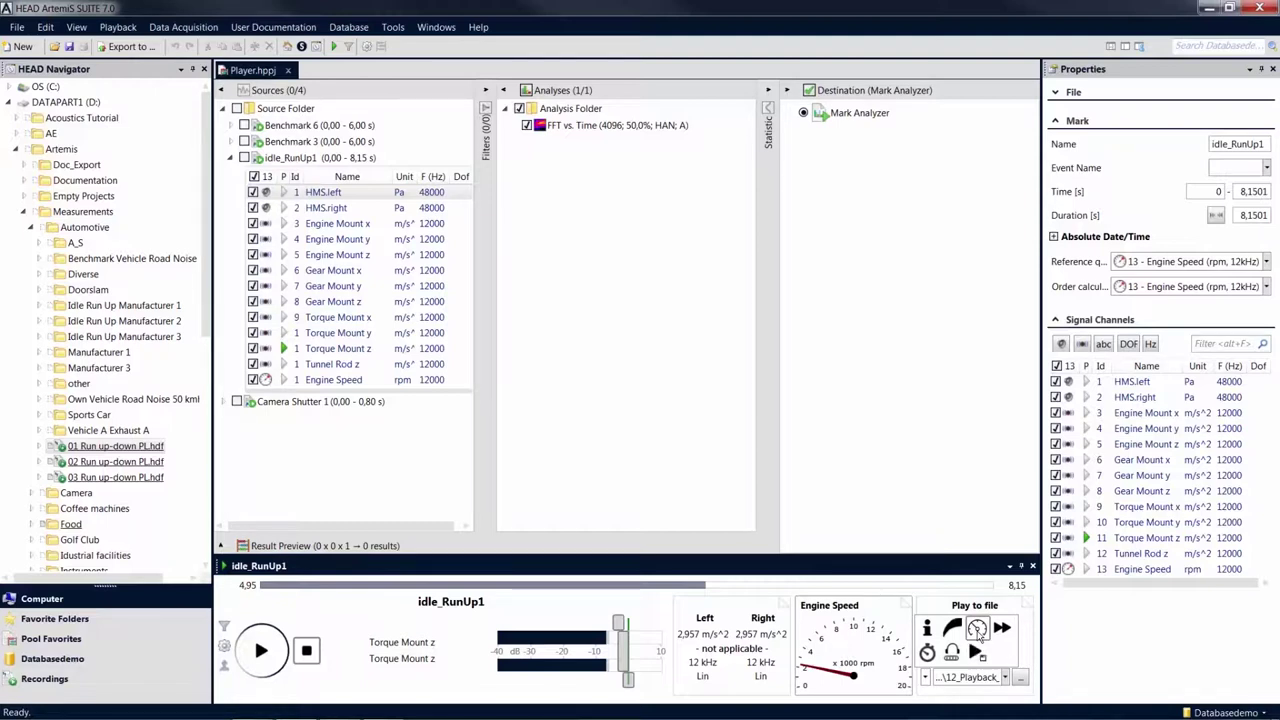
pyautogui.click(999, 632)
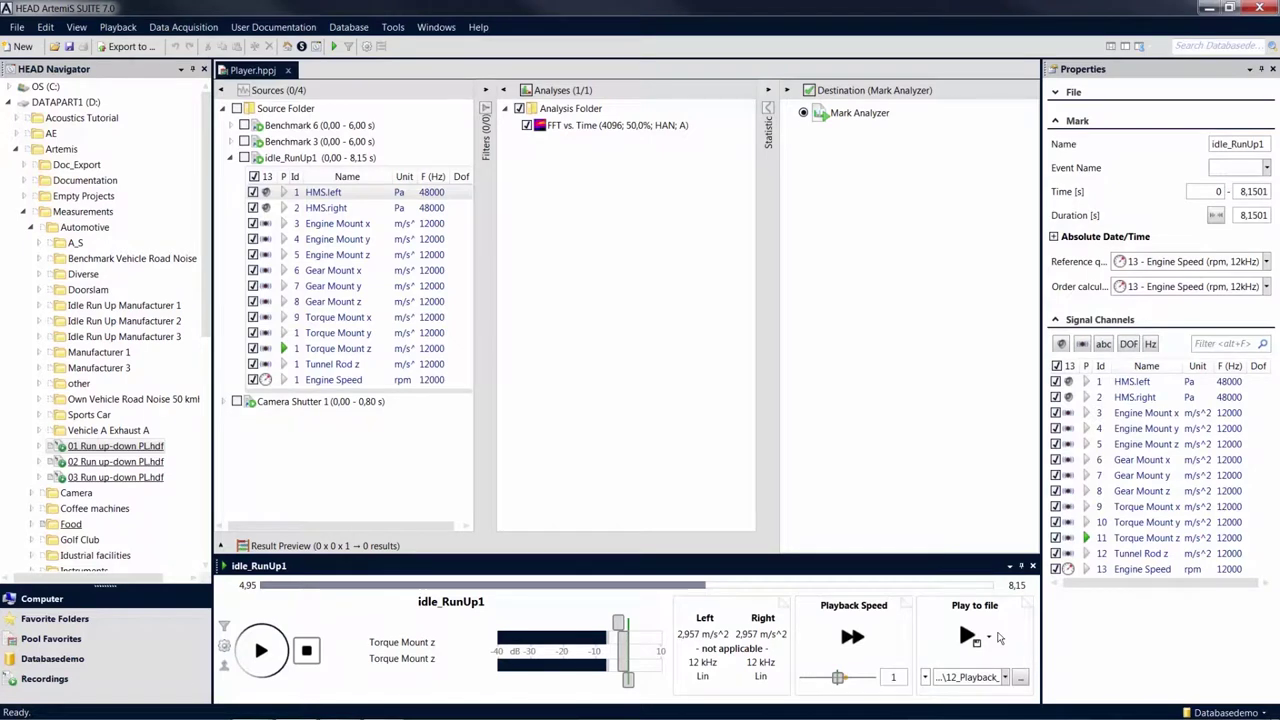
pyautogui.click(263, 403)
pyautogui.click(261, 651)
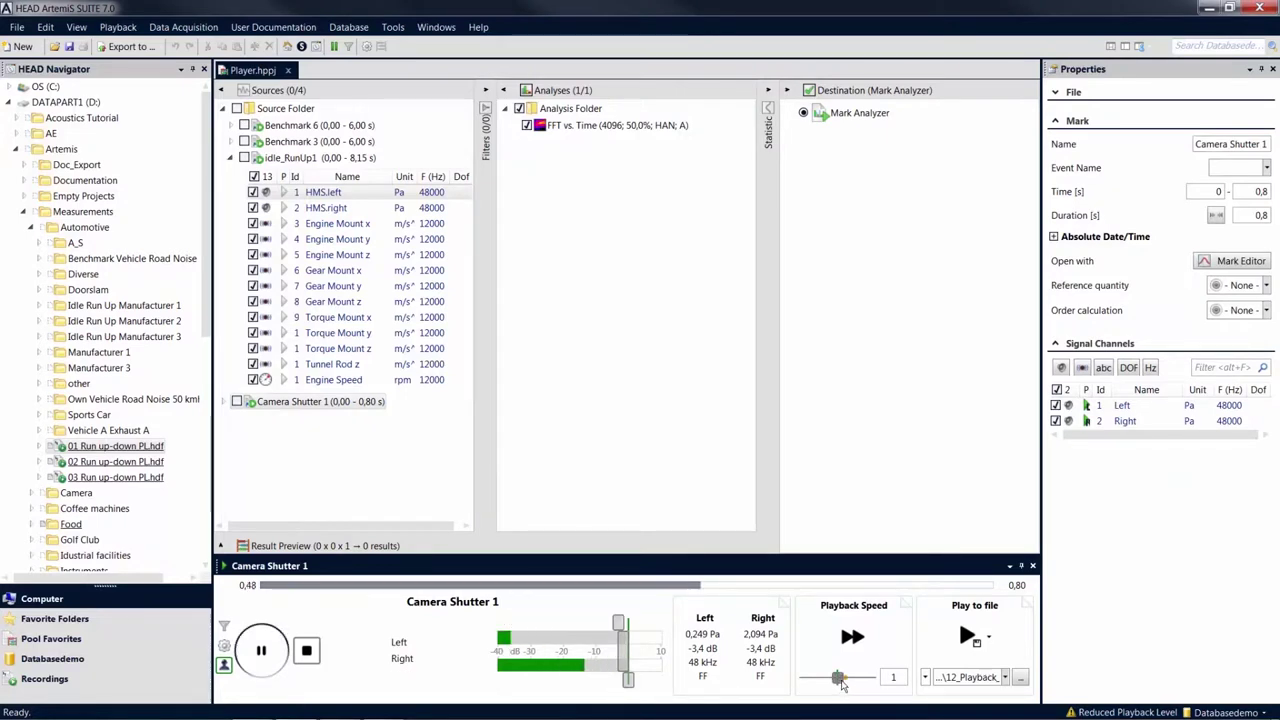
# Slow the playback speed to 0.49, compare it with normal speed by toggling, and pause the reduced-speed playback.
pyautogui.moveTo(838, 680); pyautogui.dragTo(836, 680)
pyautogui.moveTo(831, 681); pyautogui.dragTo(829, 681)
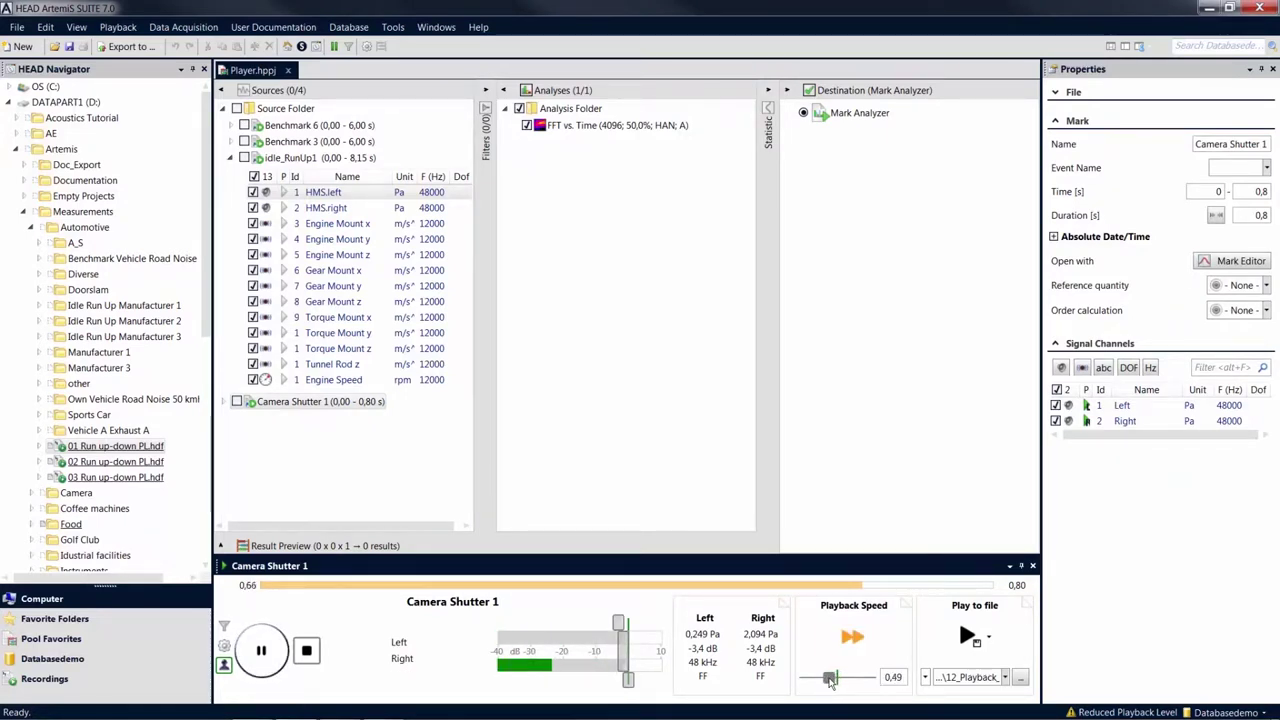
pyautogui.click(850, 642)
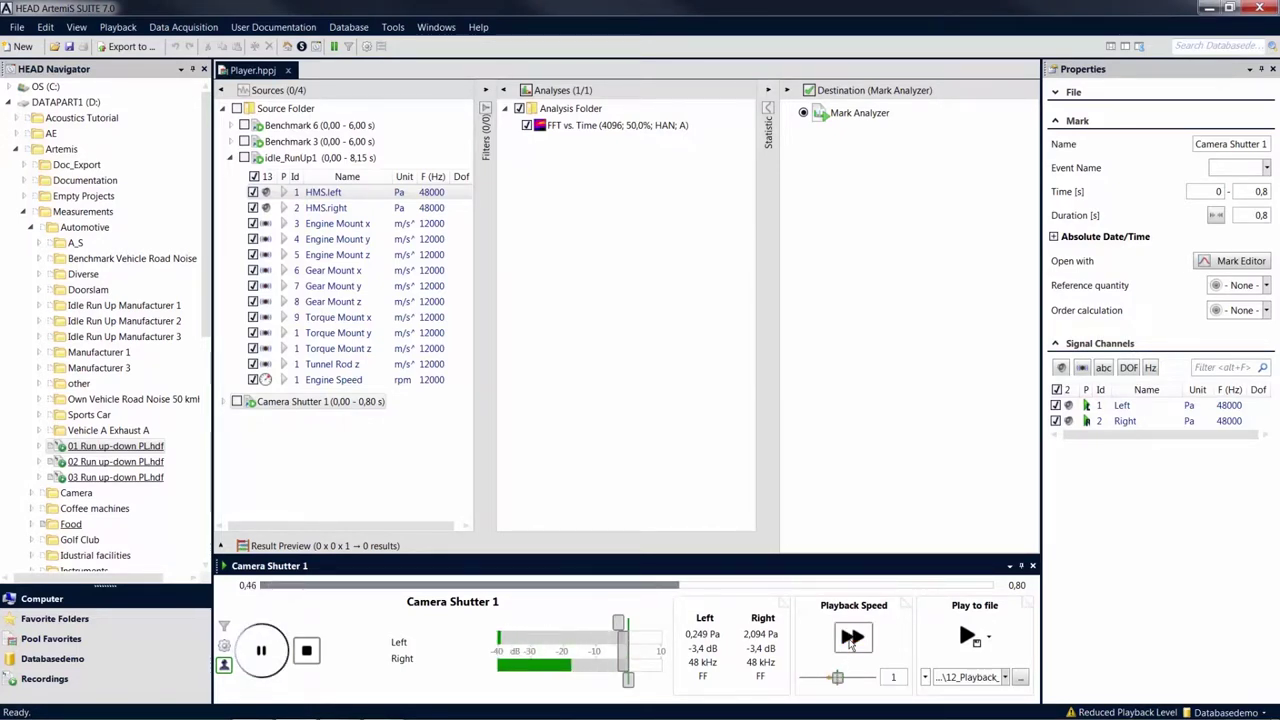
pyautogui.click(850, 642)
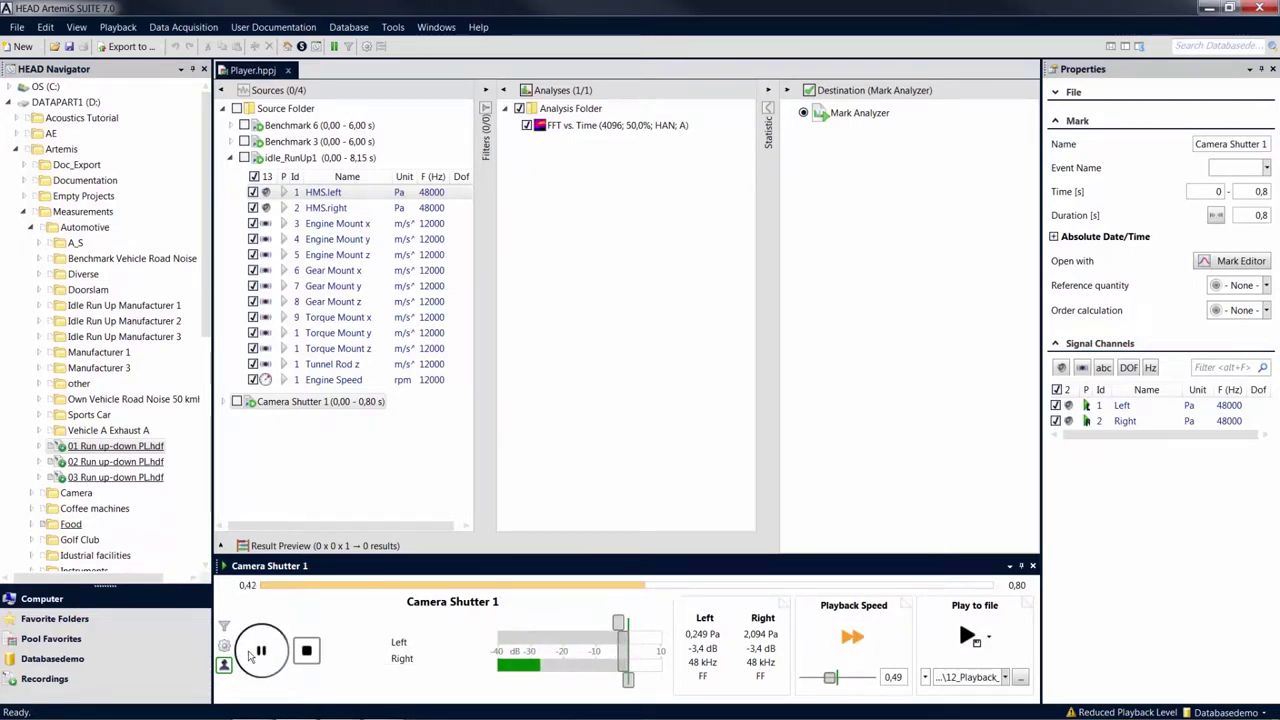
pyautogui.click(250, 654)
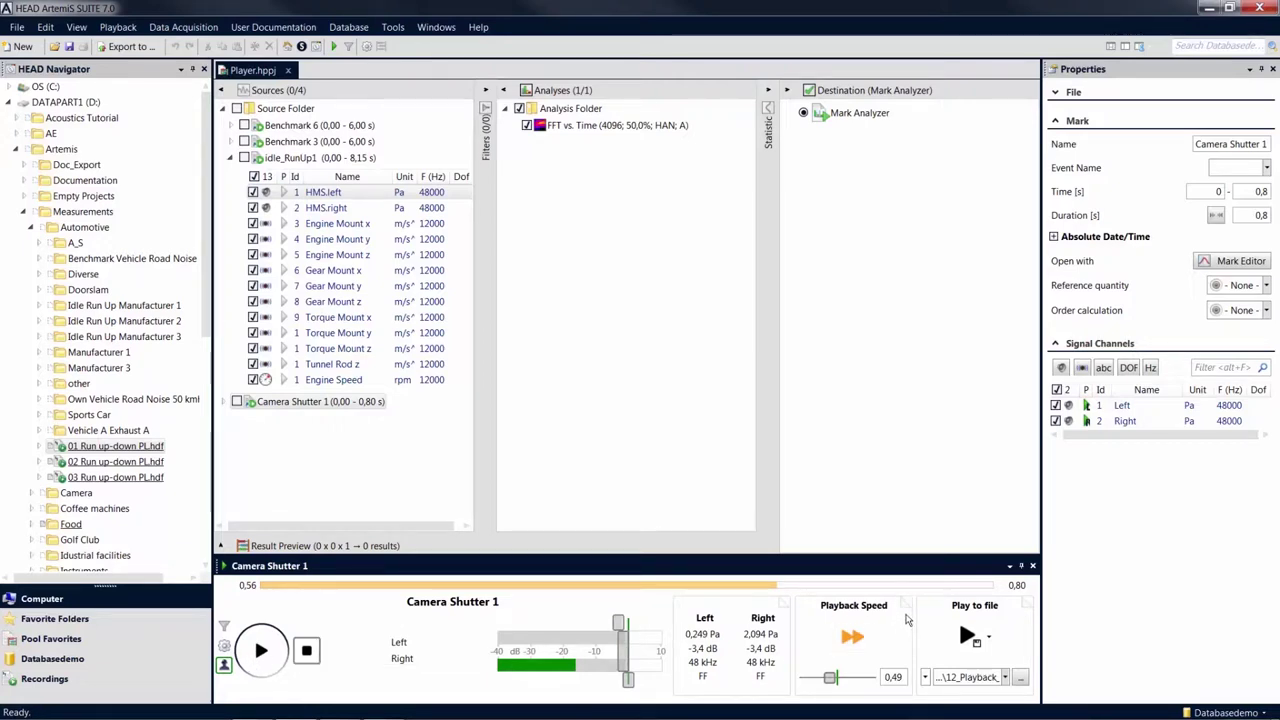
# Switch the Playback Speed display in the Player back to Frontend Selection.
pyautogui.click(906, 606)
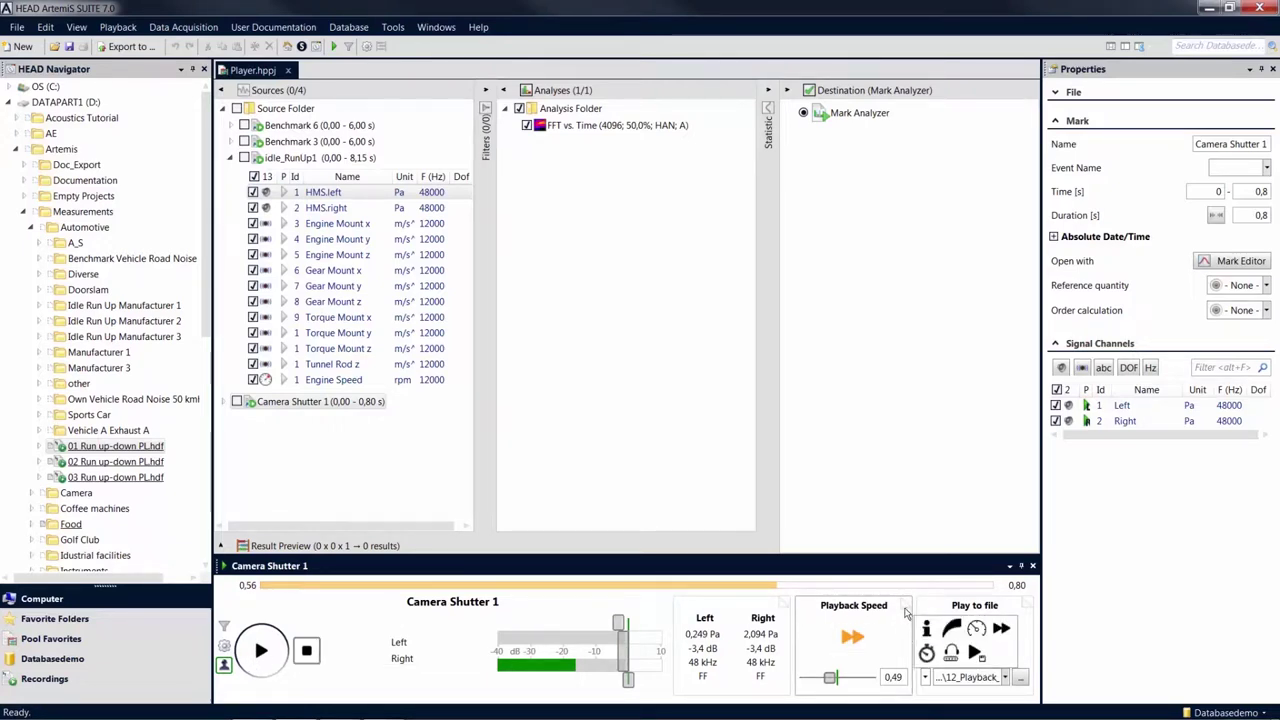
pyautogui.click(951, 652)
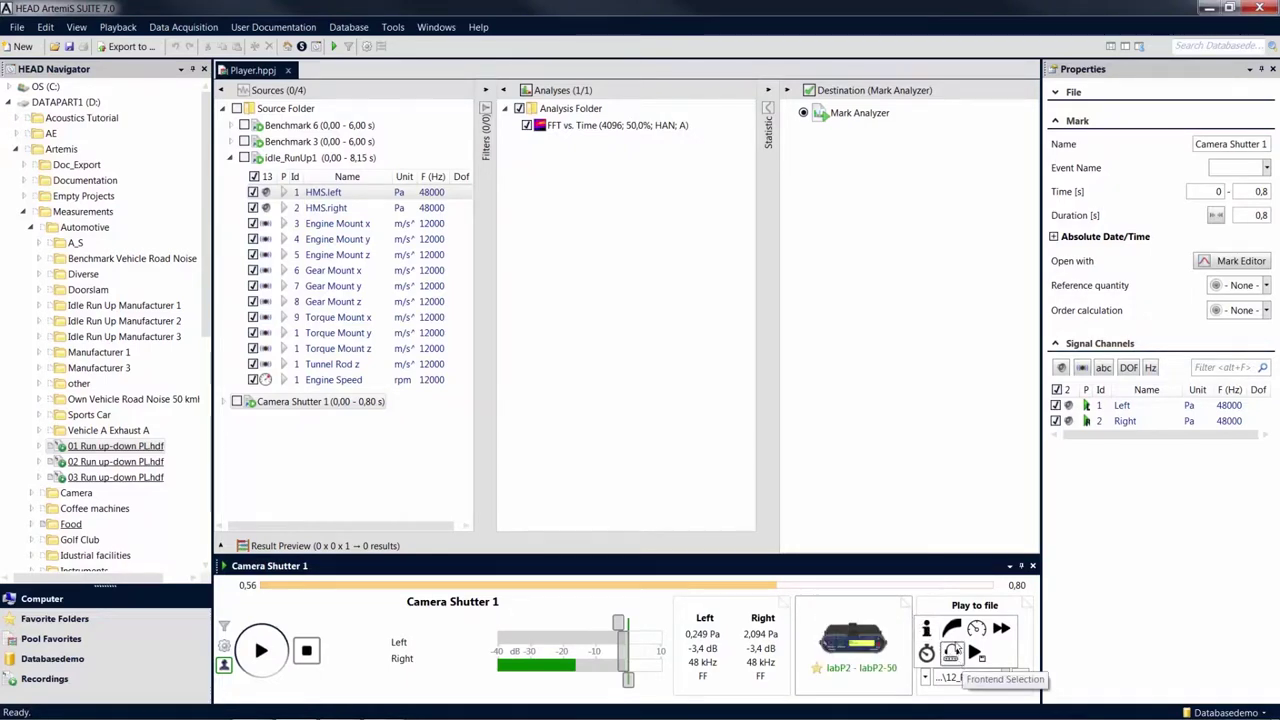
# Show the Playback Speed display in place of Frontend Selection, and play Camera Shutter 1 to file with the Include Control Channels option.
pyautogui.click(1001, 628)
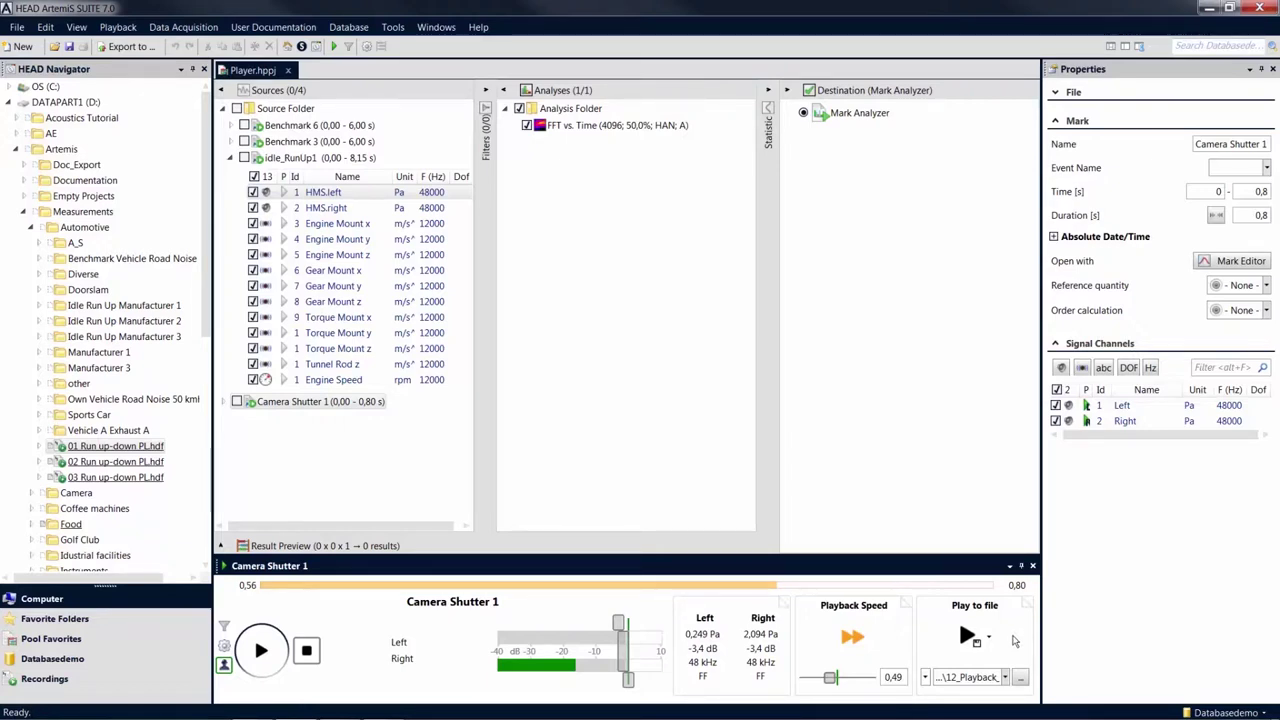
pyautogui.click(990, 640)
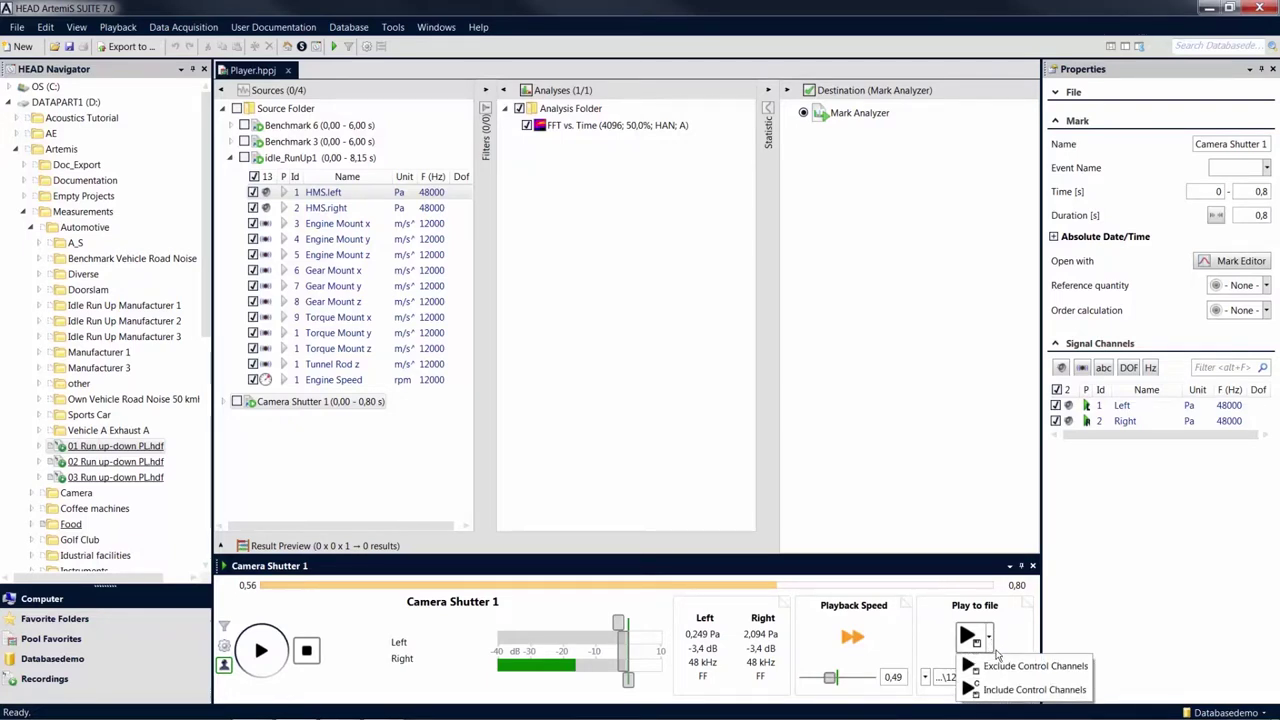
pyautogui.click(1058, 690)
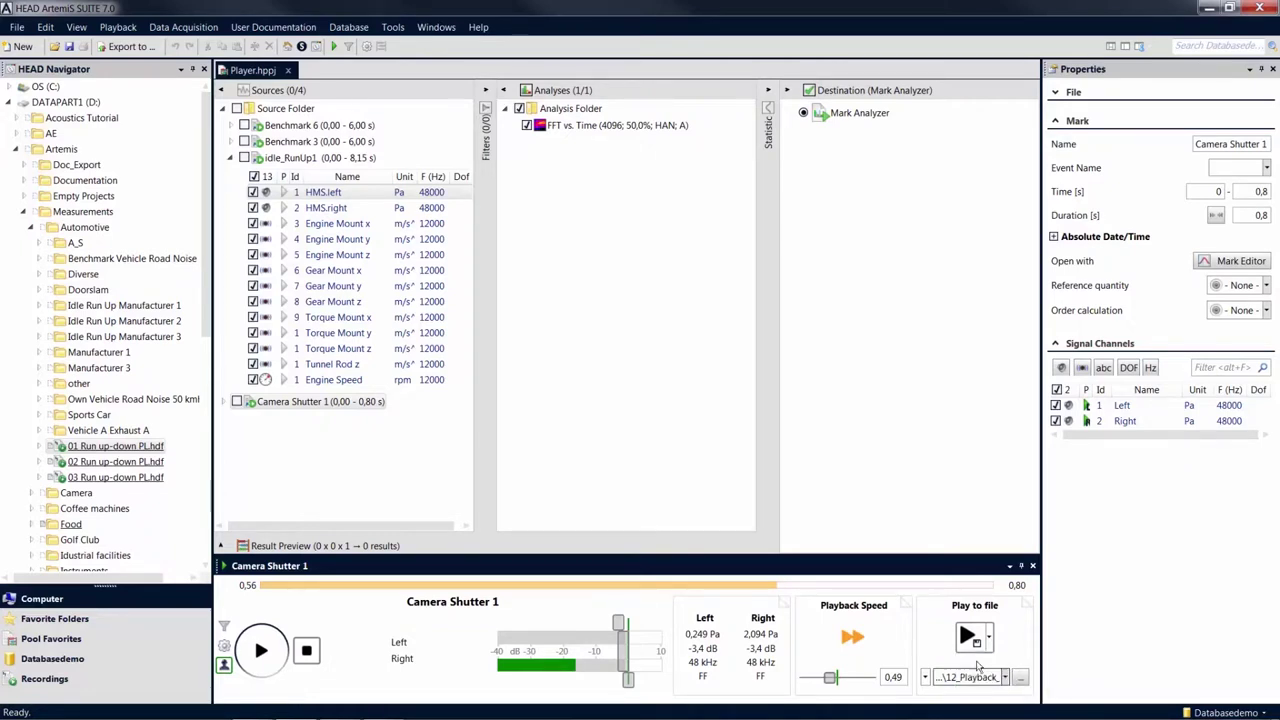
pyautogui.click(970, 638)
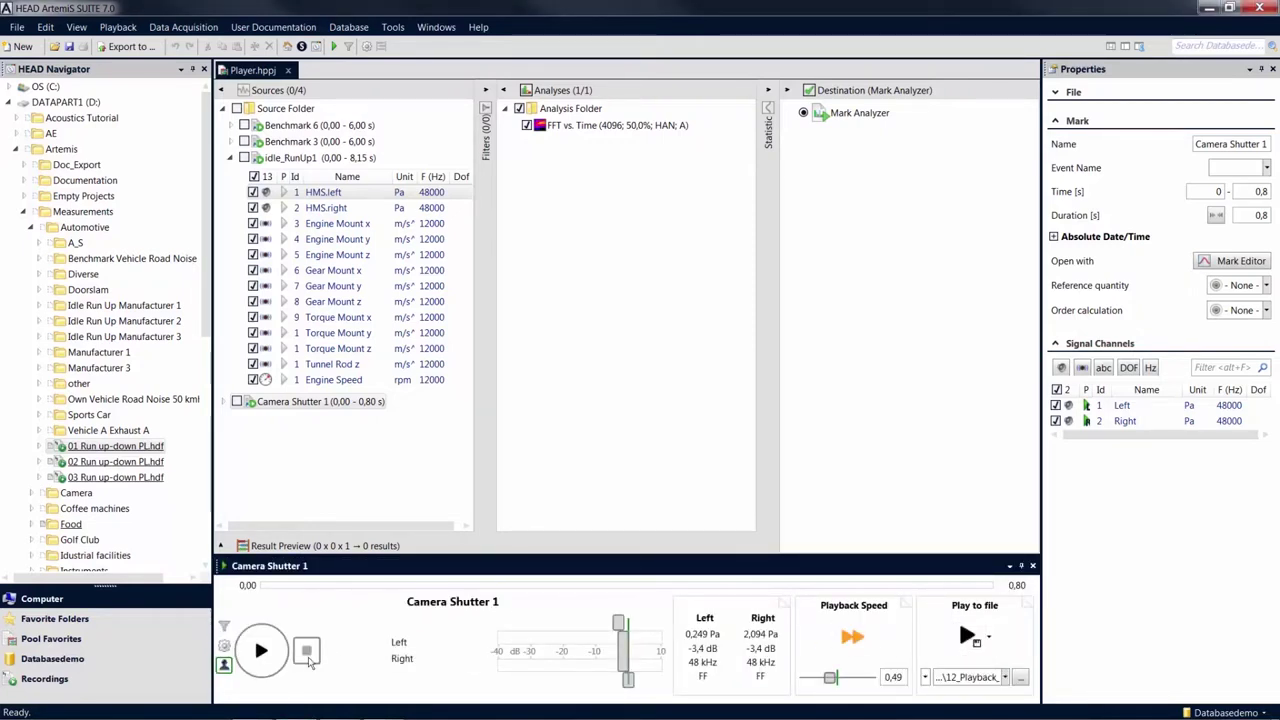
# Load the modified Camera Shutter 1 file from Recordings, set the playback speed to 1, and play it.
pyautogui.click(44, 678)
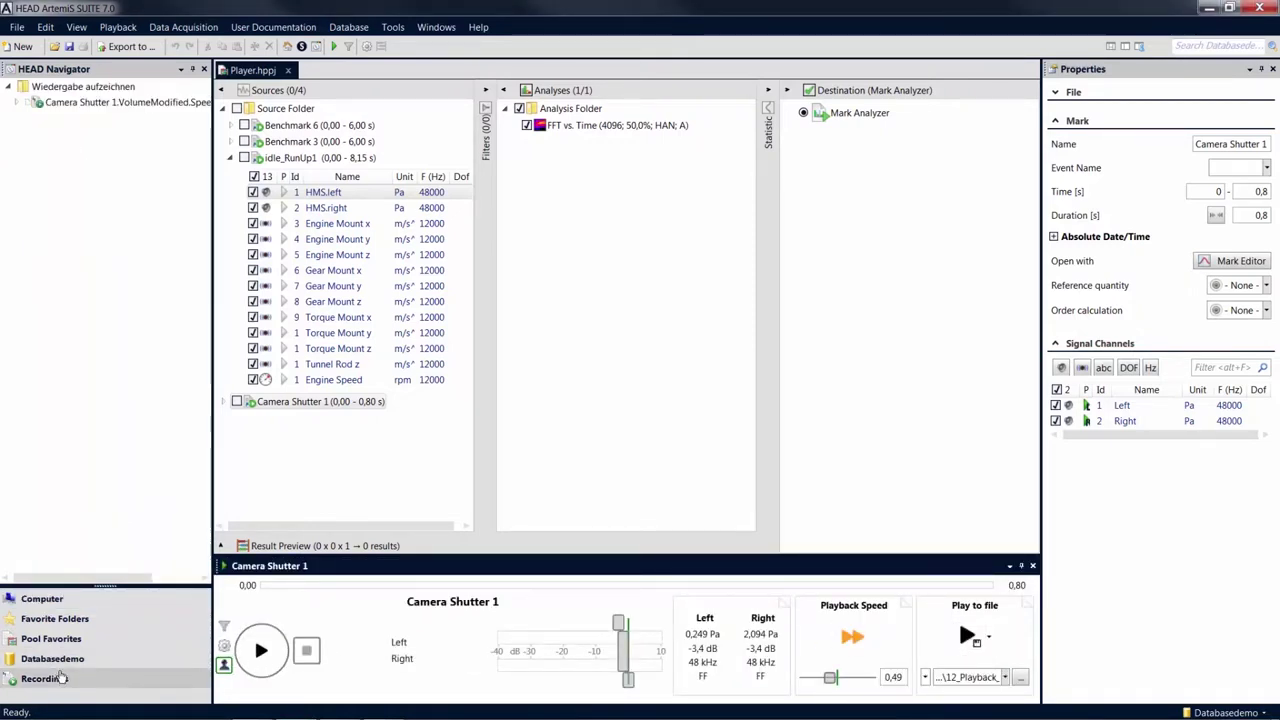
pyautogui.click(87, 104)
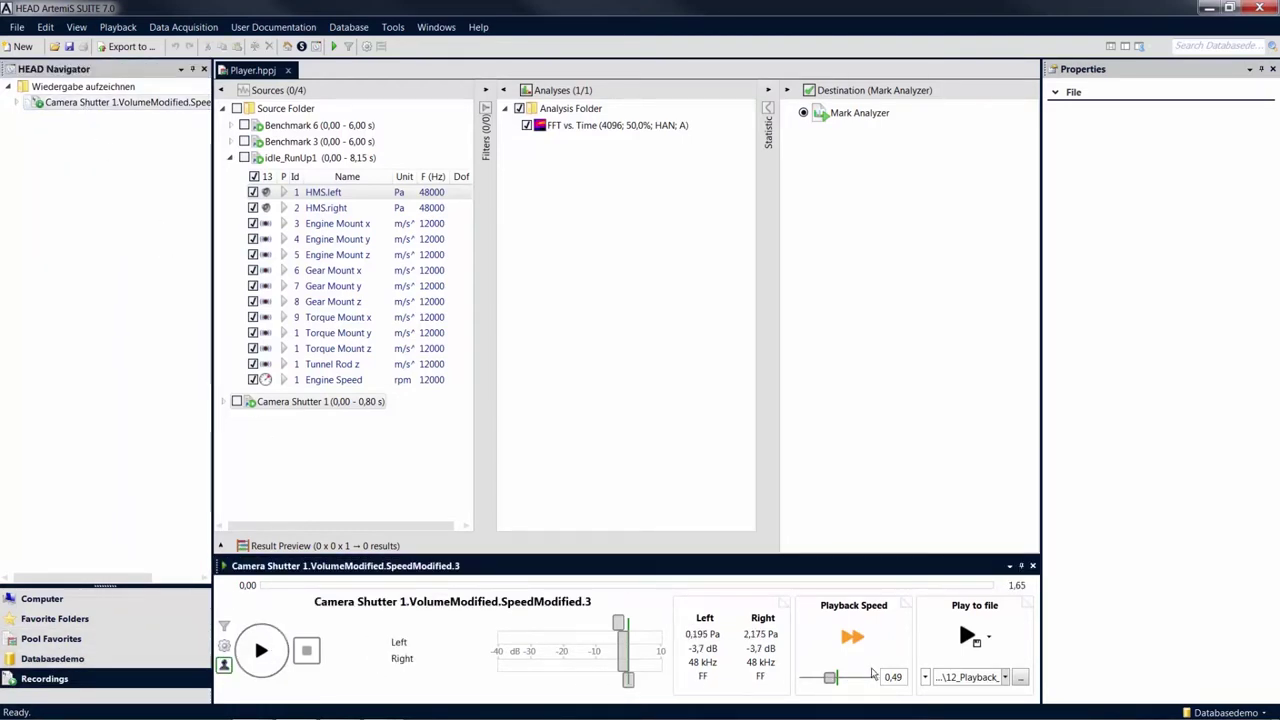
pyautogui.click(893, 677)
pyautogui.write('1')
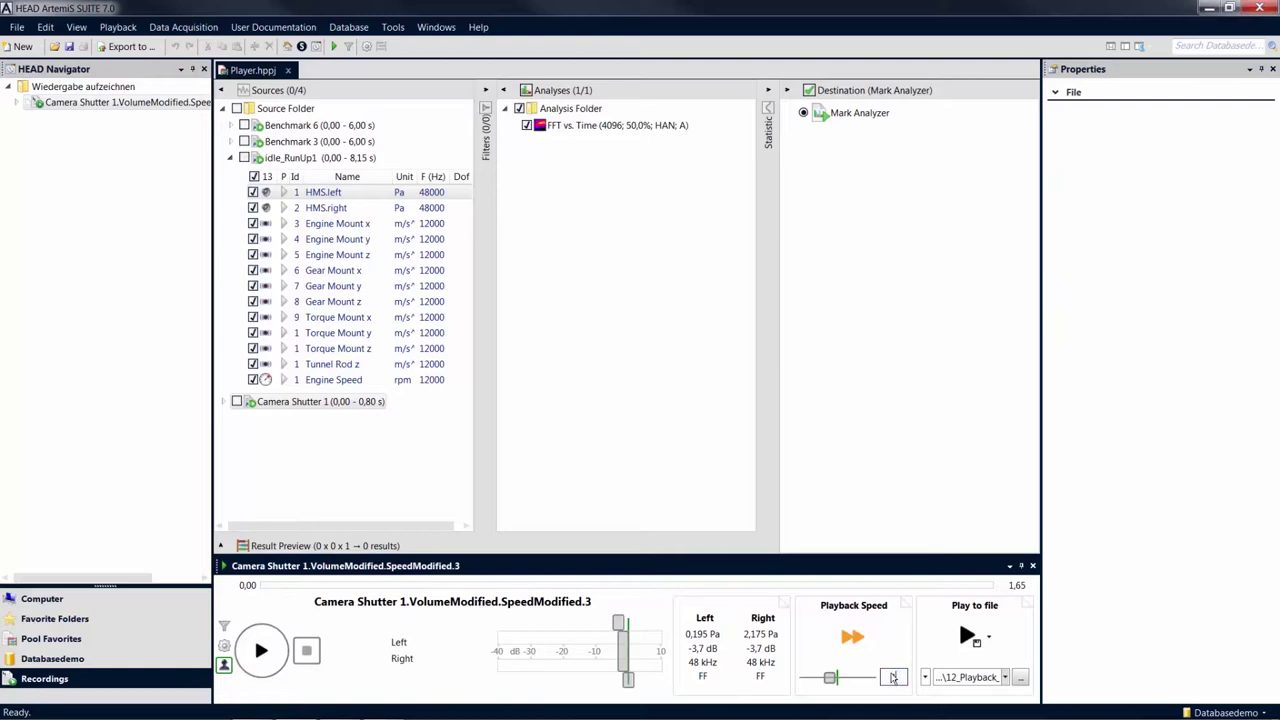
pyautogui.press('Return')
pyautogui.click(258, 655)
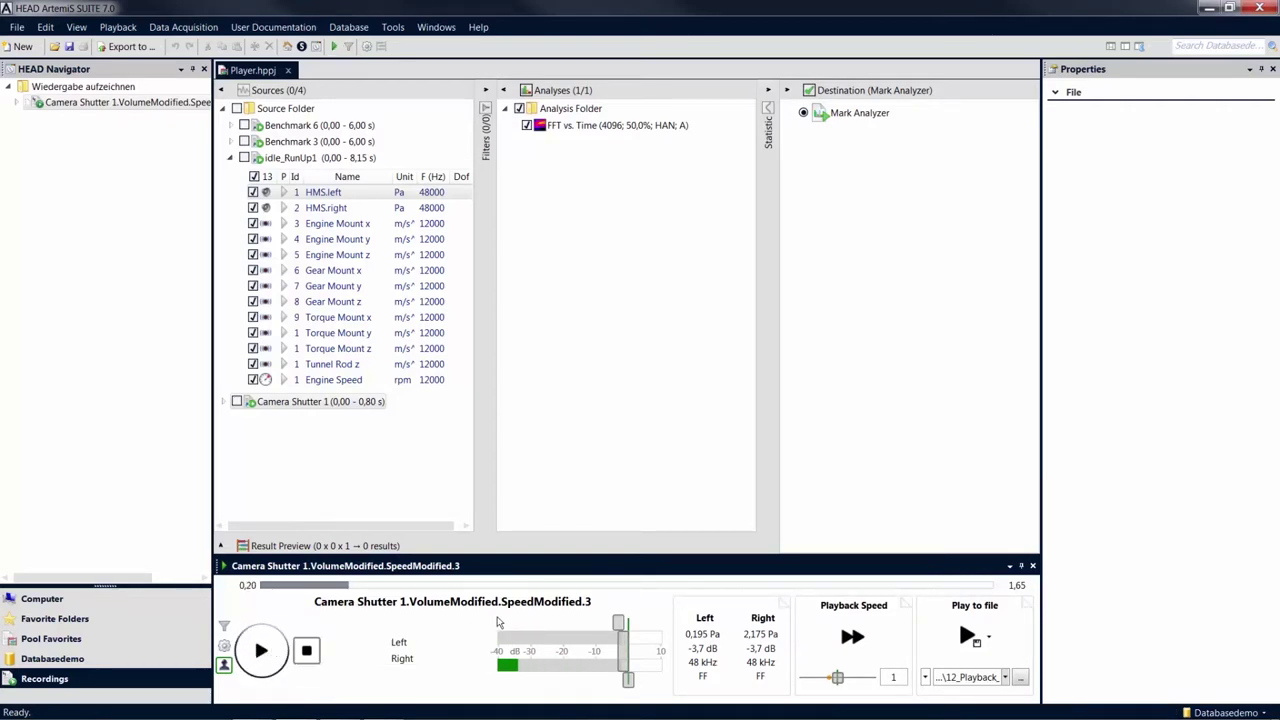
# Dock the Player below the HEAD Navigator and reduce its height to enlarge the navigator.
pyautogui.moveTo(543, 569); pyautogui.dragTo(112, 418)
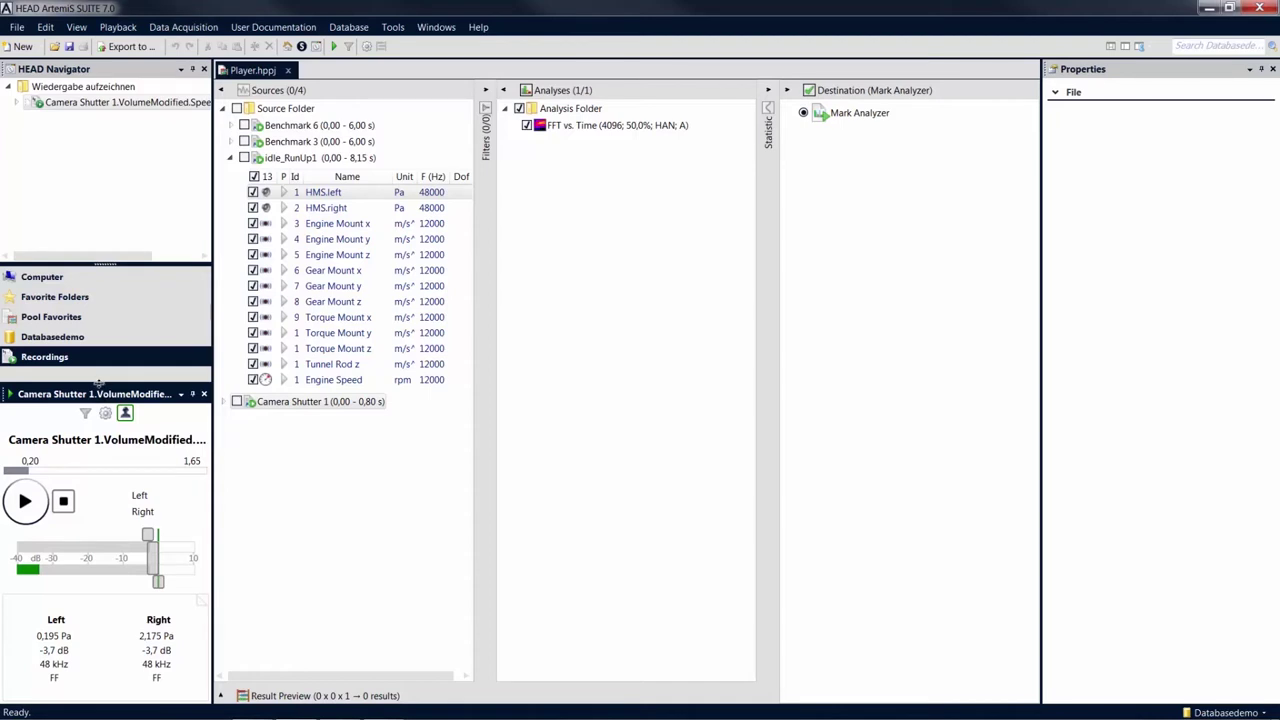
pyautogui.moveTo(98, 383); pyautogui.dragTo(98, 518)
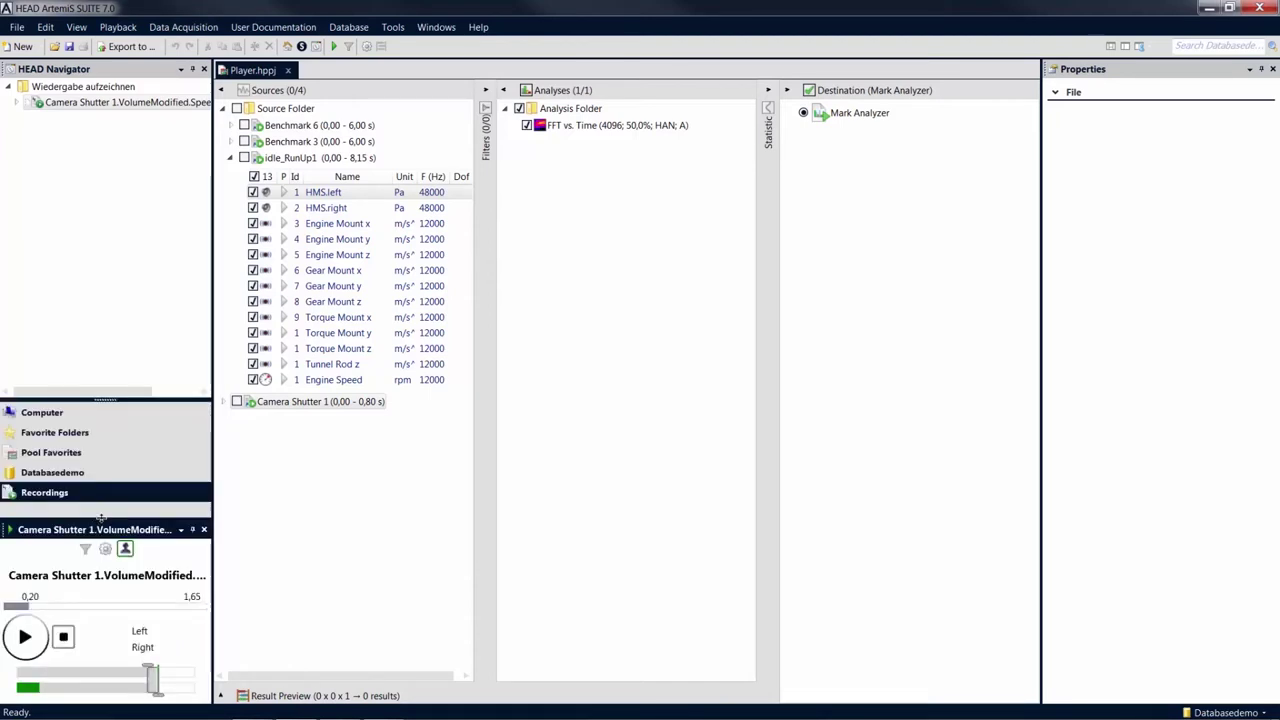